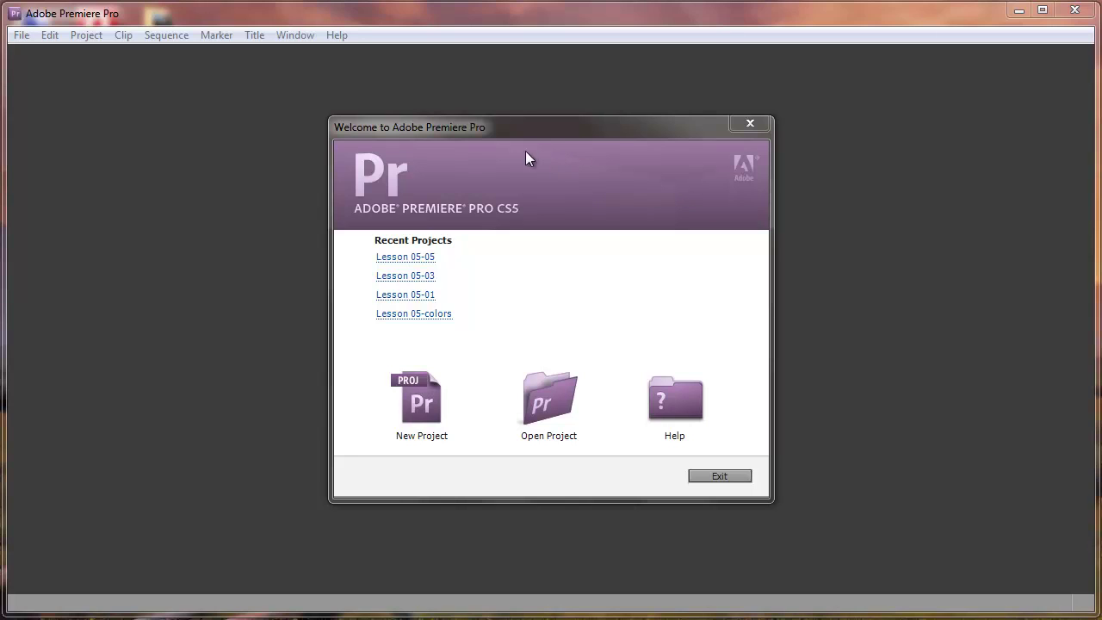
Open the existing project Lesson 05-05 from the Lesson 05 folder
left_click(547, 407)
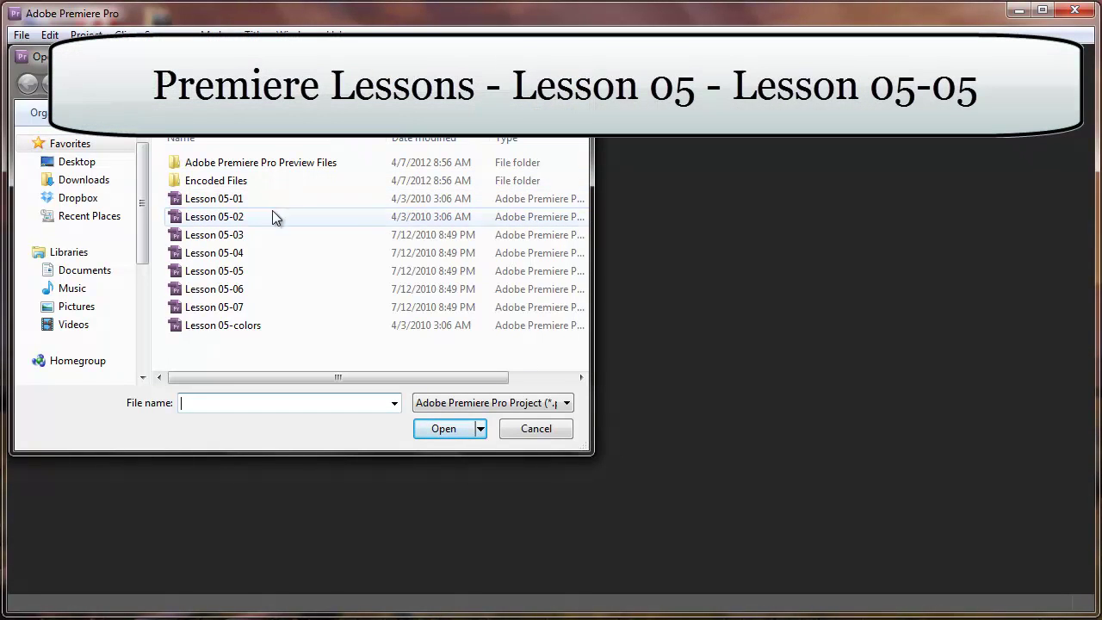
double_click(234, 271)
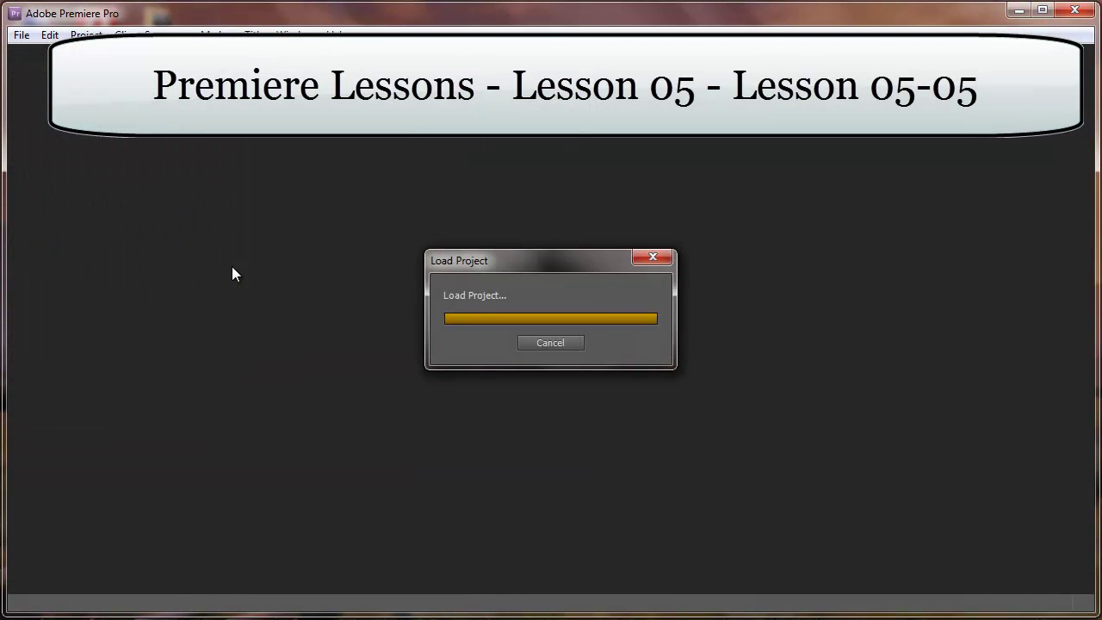
left_click(714, 349)
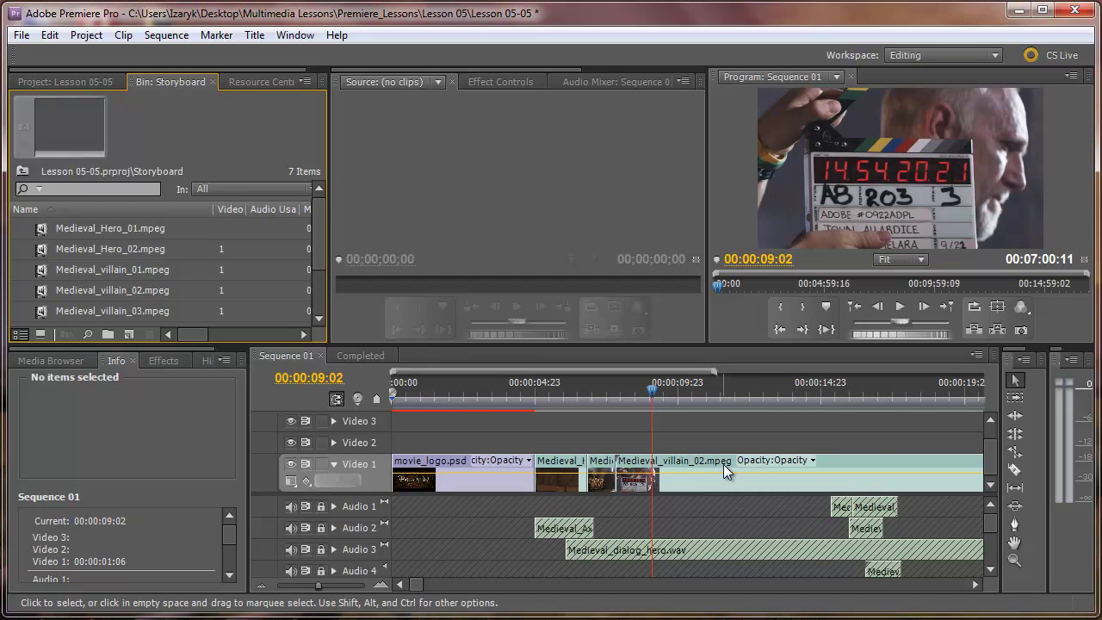
Show a longer stretch of Sequence 01 and scrub through Medieval_villain_02.mpeg to about 00:00:14:11
mouse_move(723, 465)
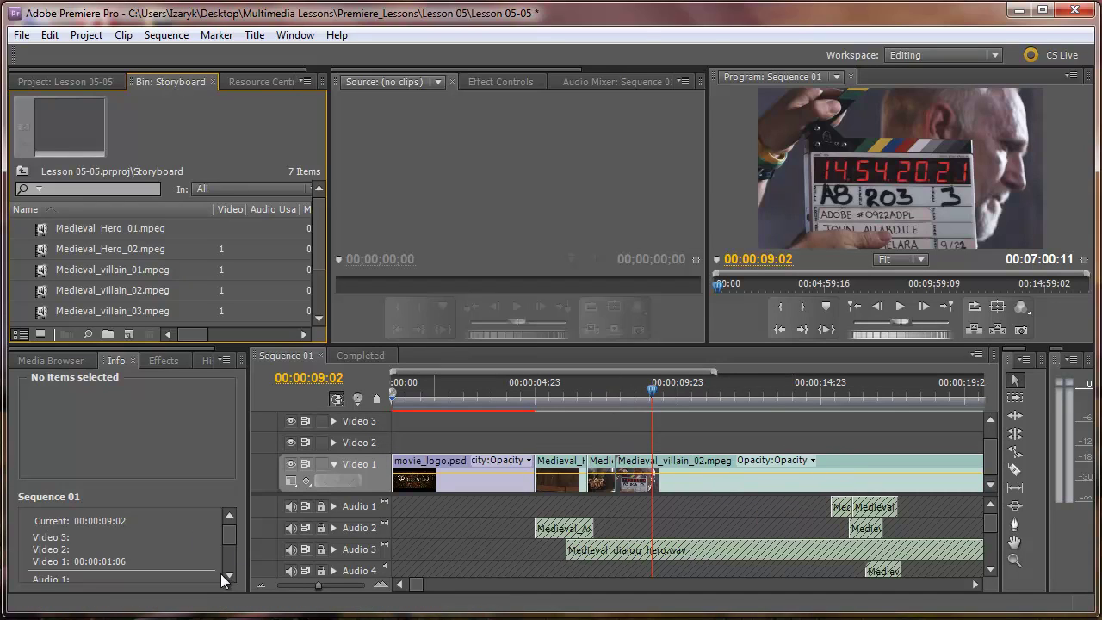
left_click_drag(320, 587, 310, 588)
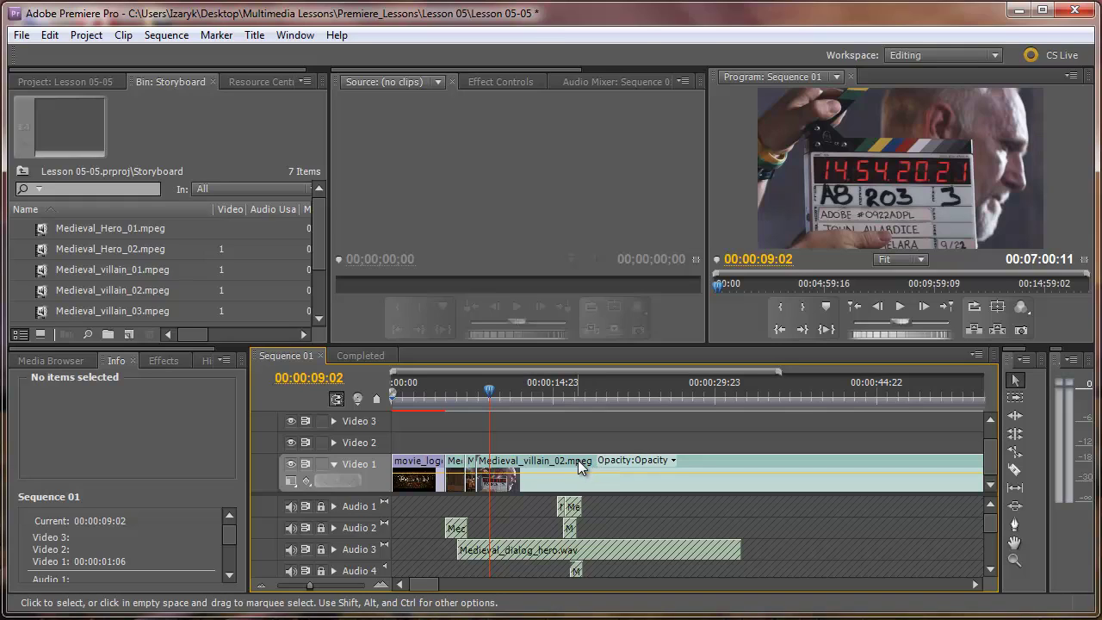
mouse_move(578, 460)
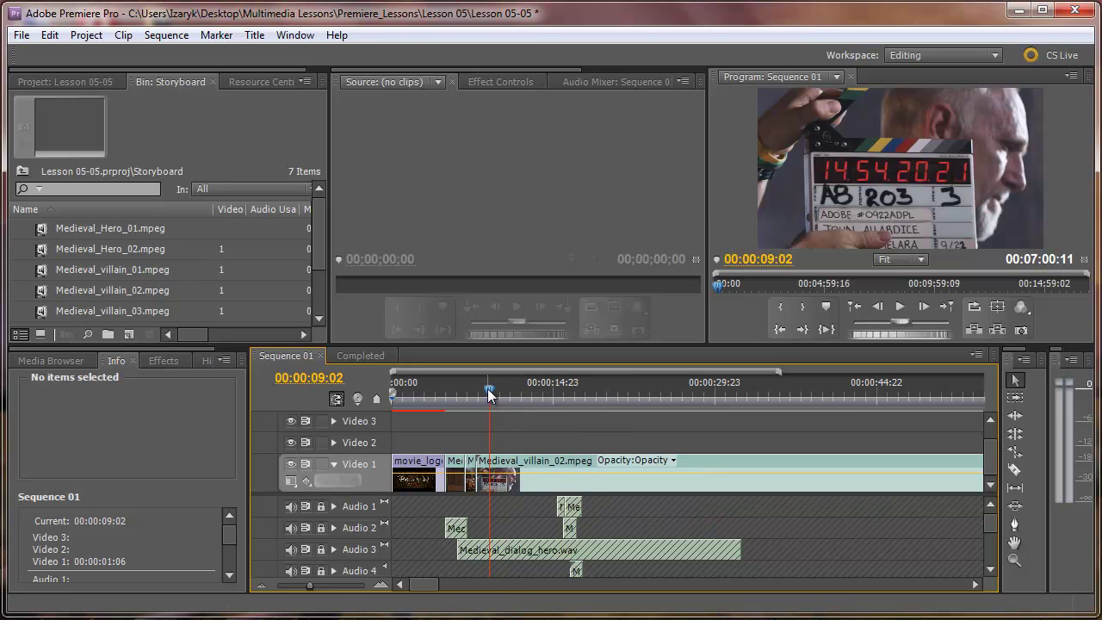
left_click_drag(489, 391, 548, 392)
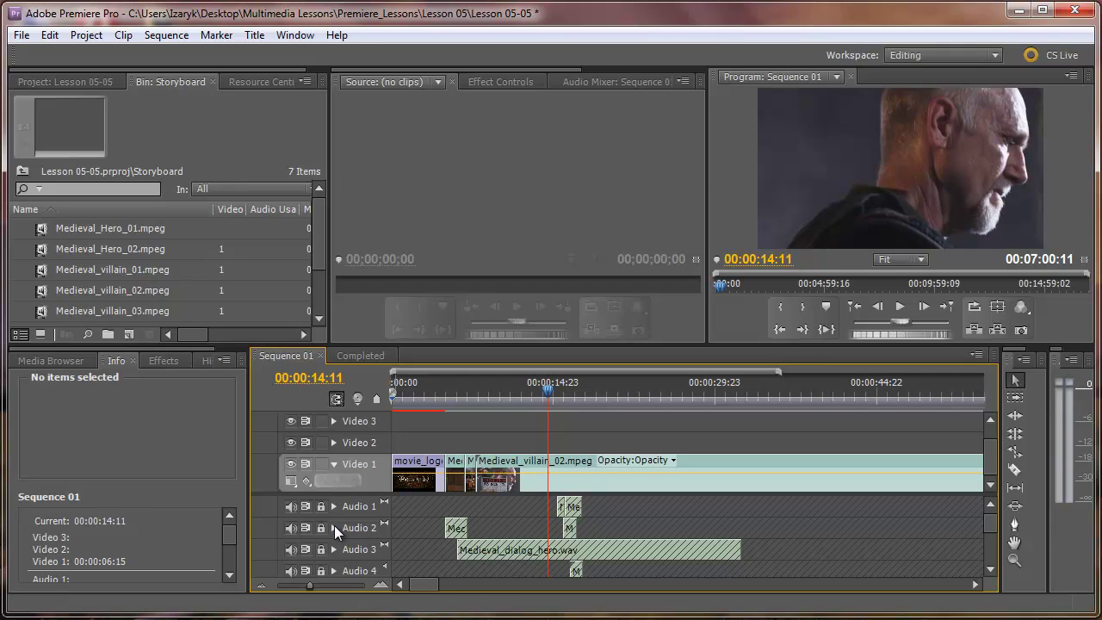
Turn off the track output of Audio 1 through Audio 6 in Sequence 01
left_click(290, 528)
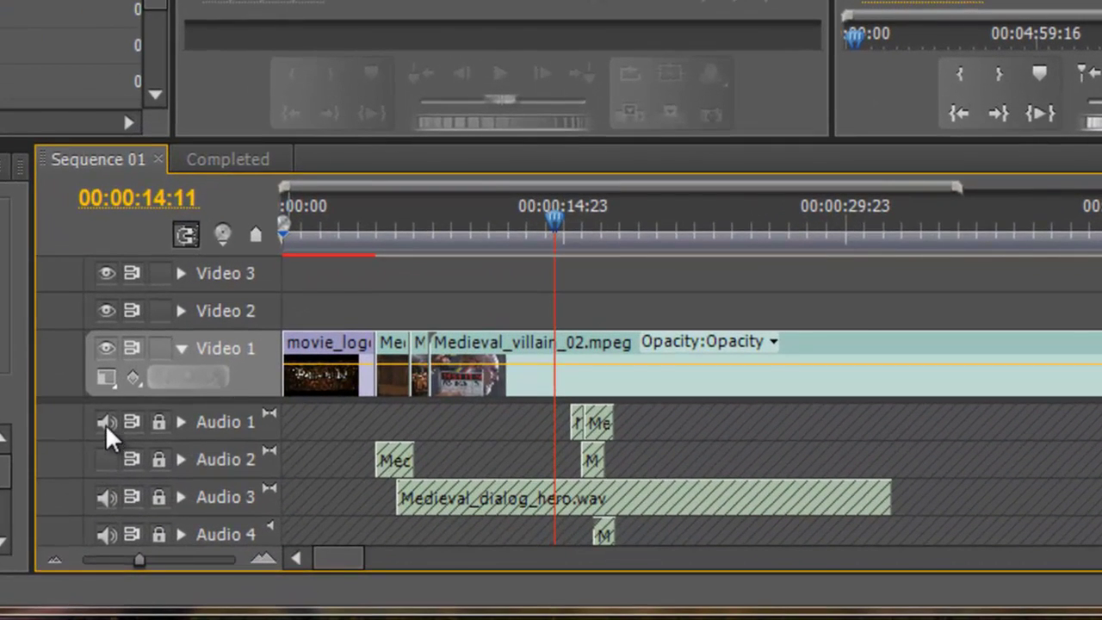
left_click(105, 423)
left_click(106, 535)
scroll(273, 509, "right", 1)
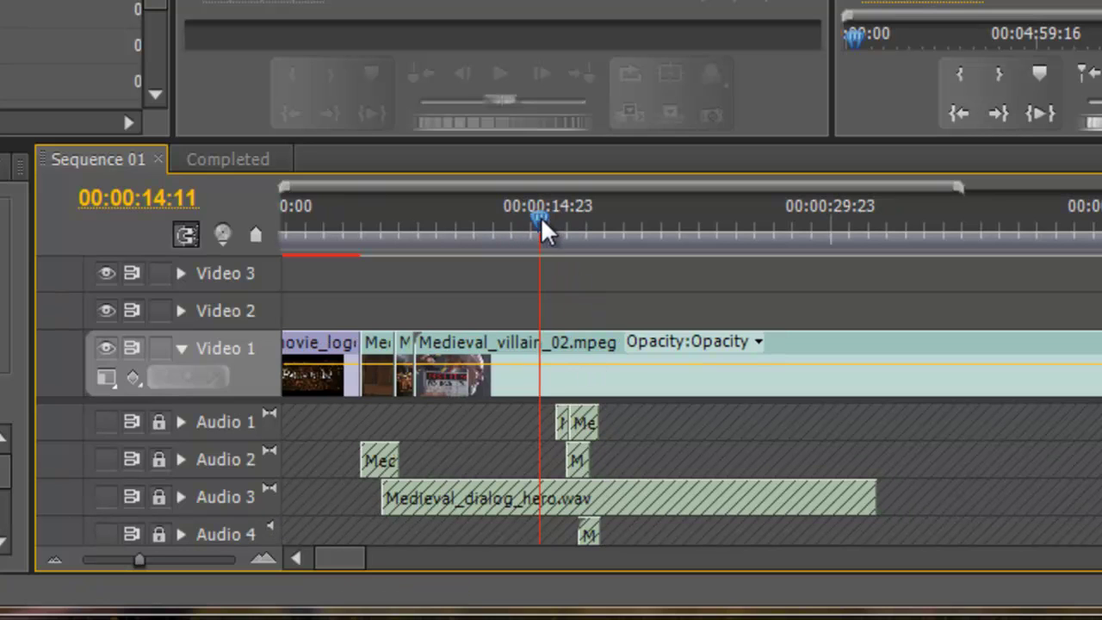
left_click_drag(541, 217, 575, 223)
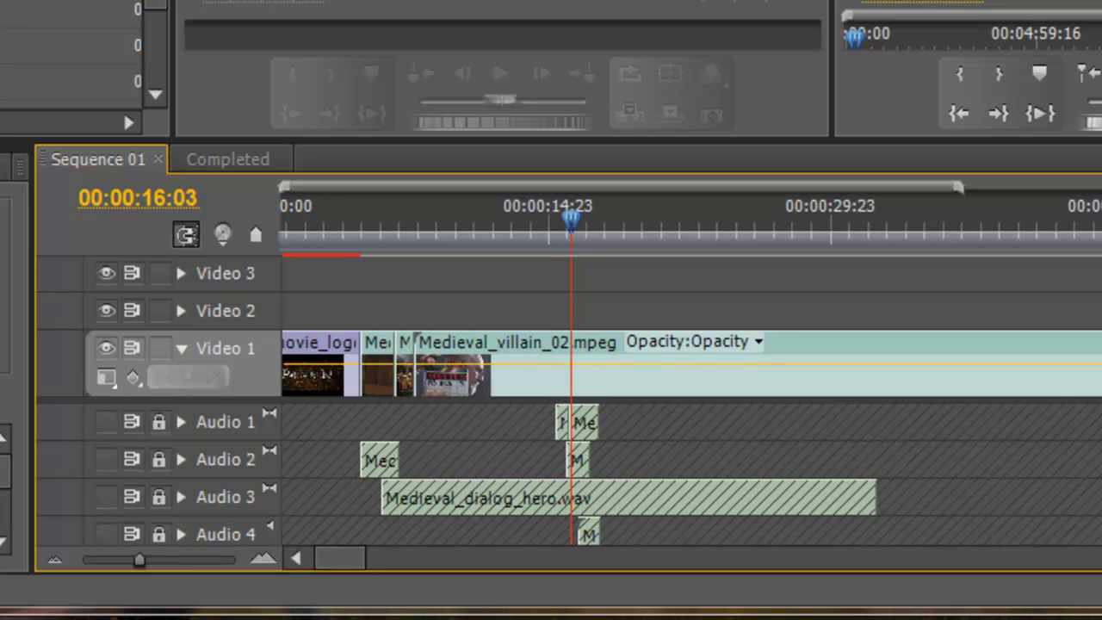
scroll(175, 510, "down", 3)
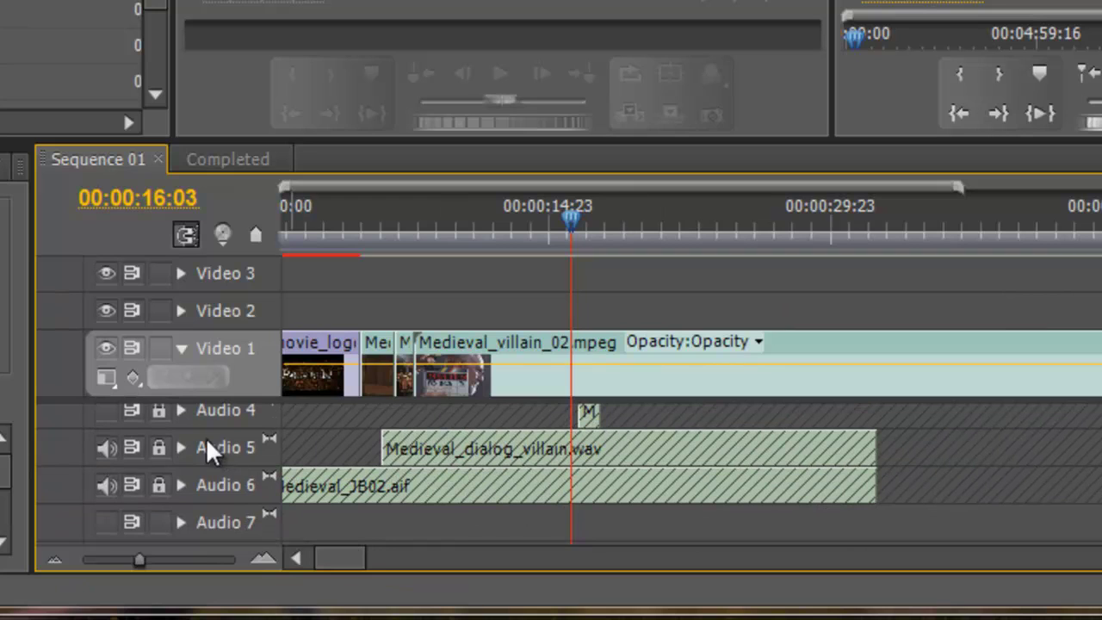
left_click(107, 448)
left_click(107, 488)
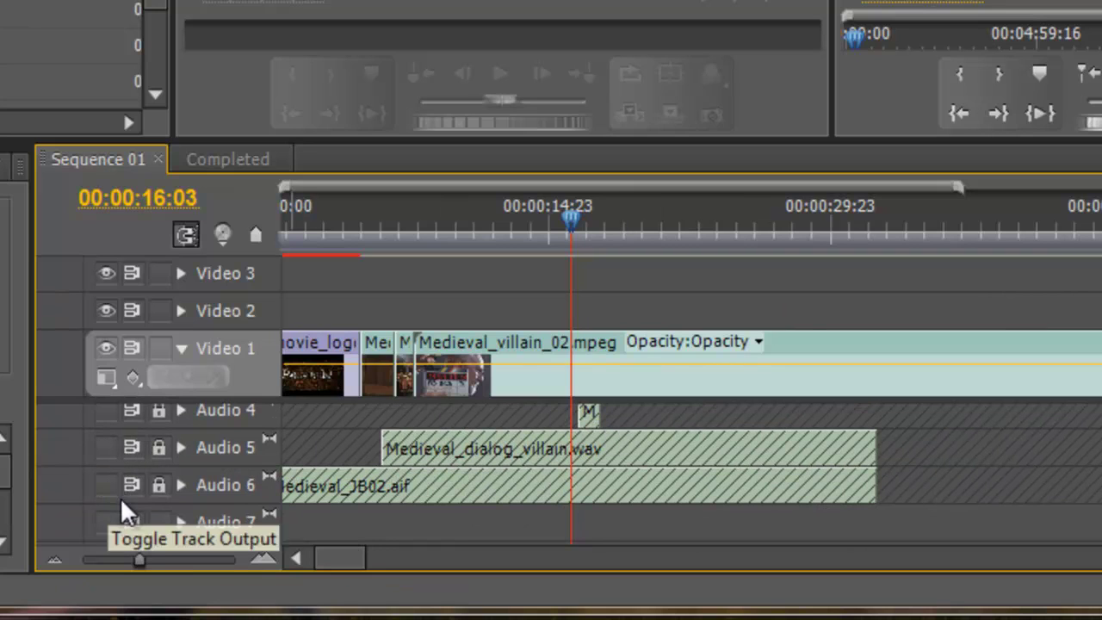
scroll(1072, 502, "down", 2)
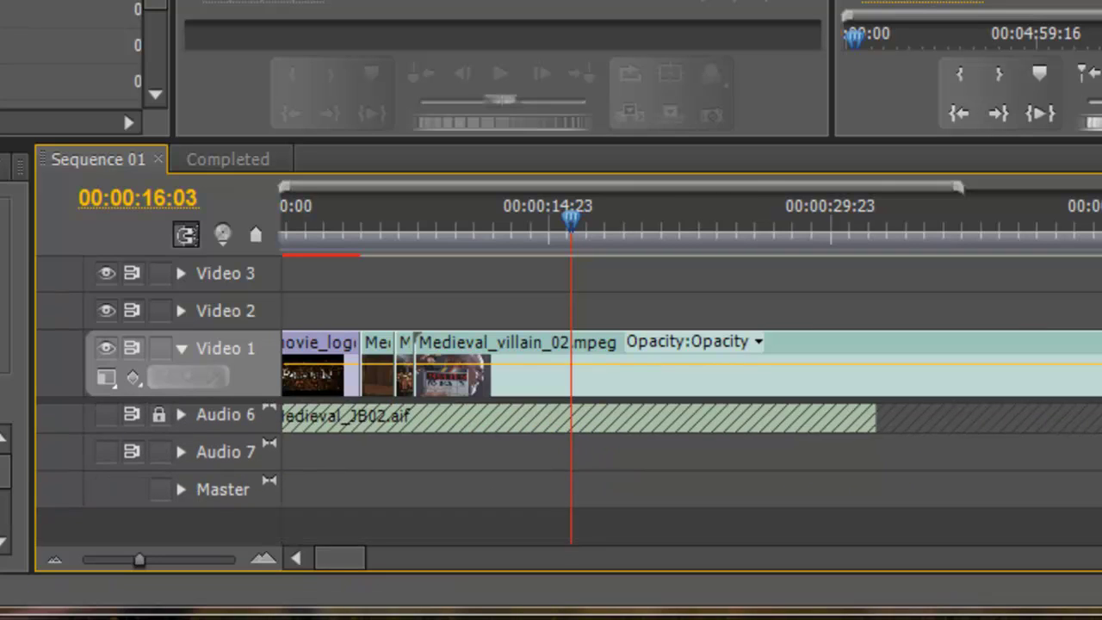
scroll(1072, 502, "up", 2)
scroll(570, 474, "up", 3)
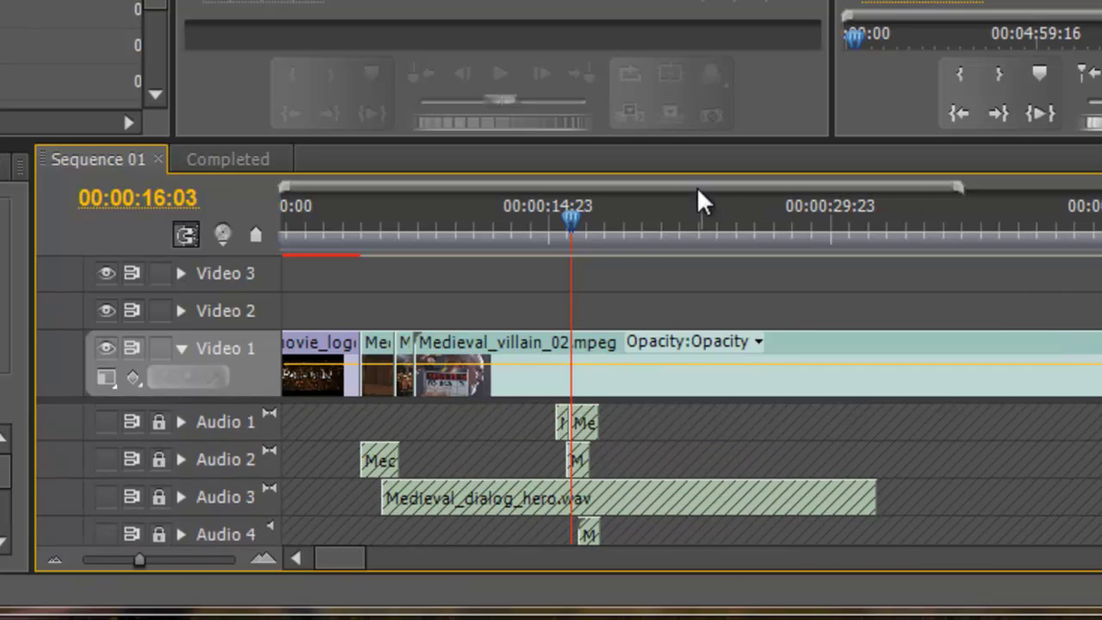
Position the Sequence 01 playhead at exactly 00:00:16:22 within Medieval_villain_02.mpeg
mouse_move(578, 220)
left_mouse_down()
mouse_move(634, 220)
mouse_move(573, 217)
left_mouse_up()
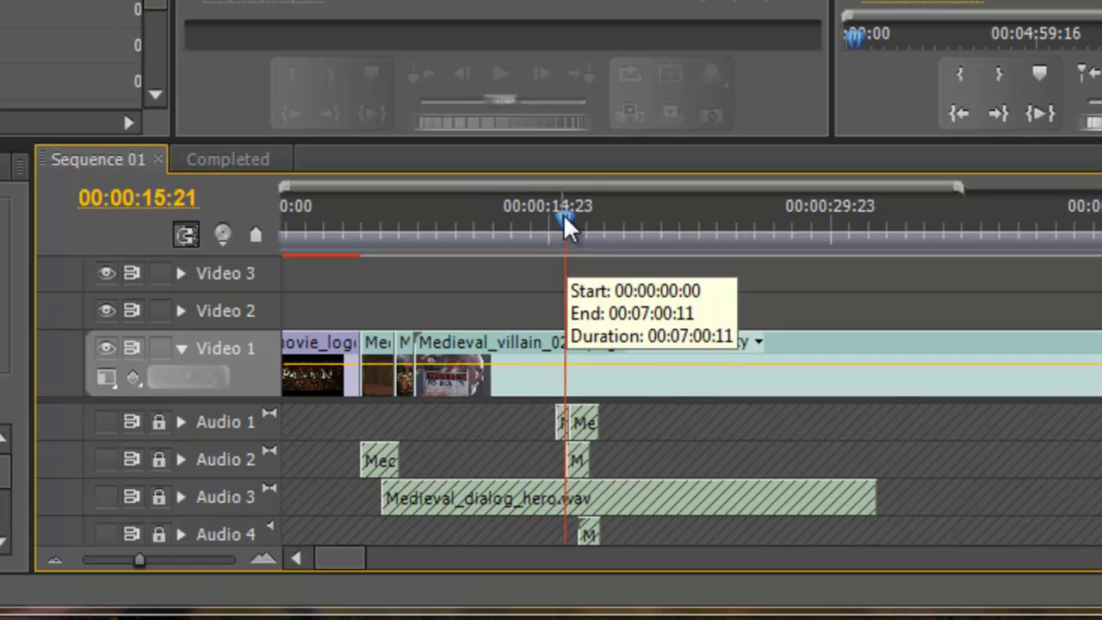
left_click_drag(564, 215, 597, 215)
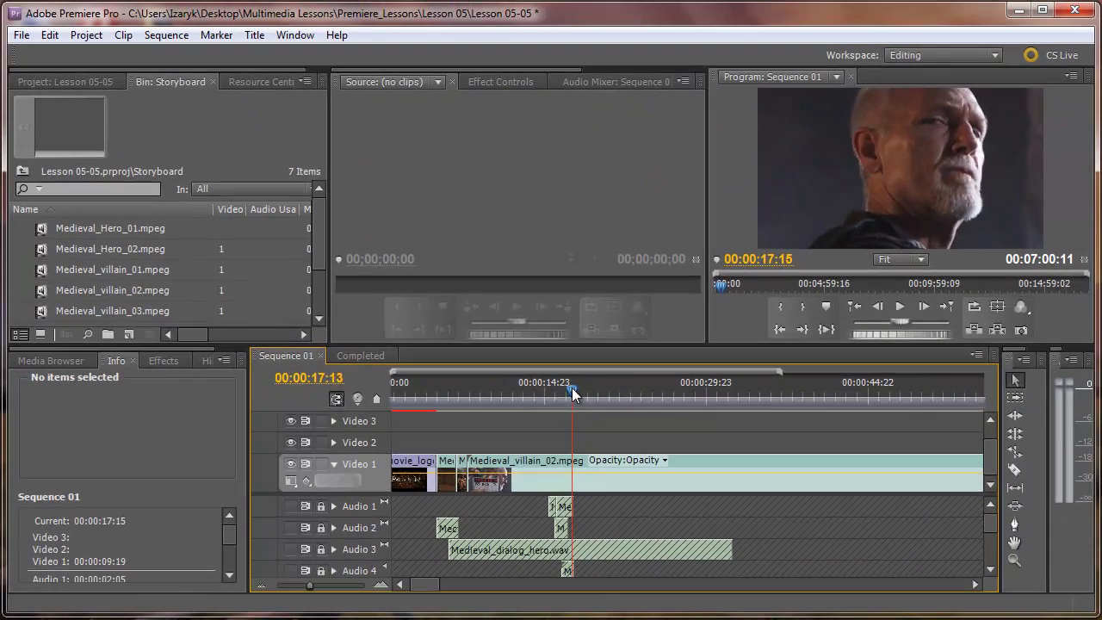
mouse_move(573, 393)
left_mouse_down()
mouse_move(560, 392)
mouse_move(596, 393)
mouse_move(559, 389)
left_mouse_up()
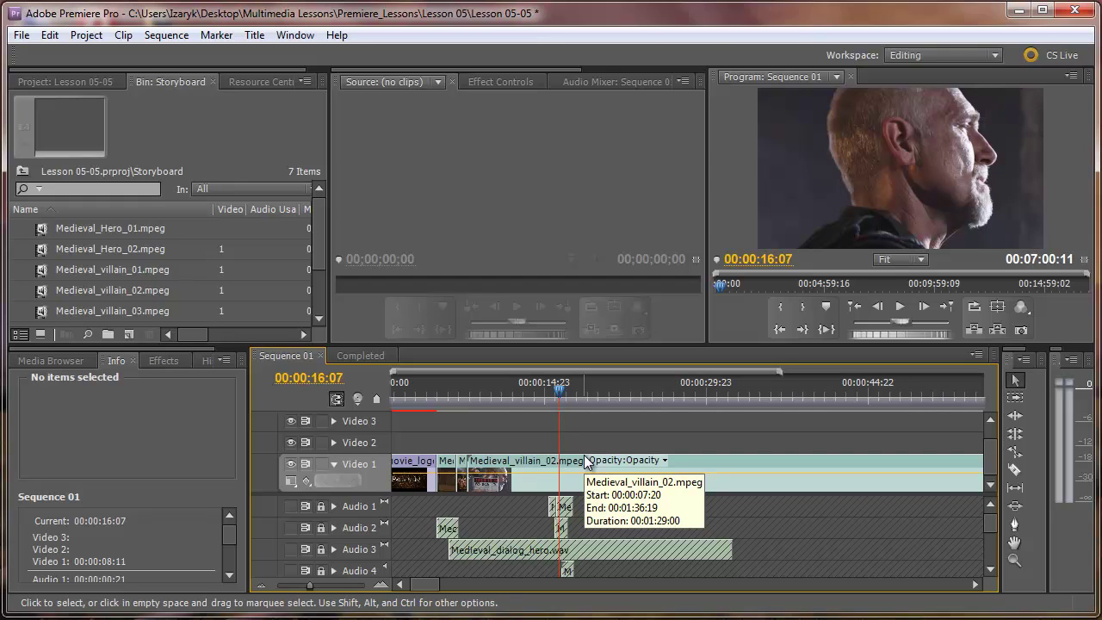
key("Right")
key("Right")
key("Right")
key("Right")
key("Right")
key("Right")
key("Right")
key("Right")
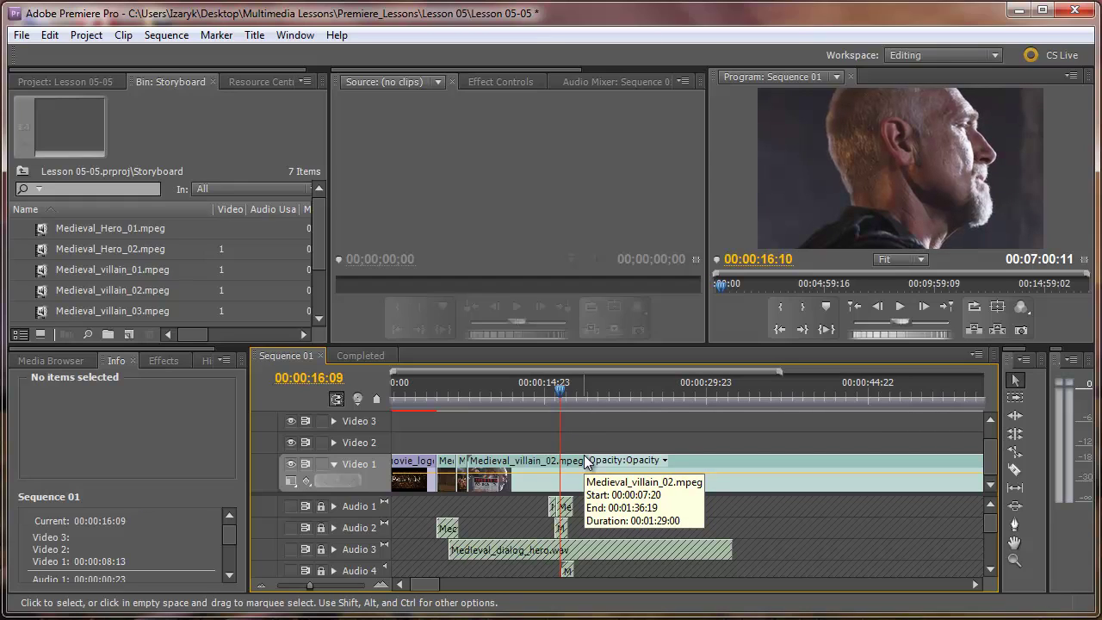
key("Right")
key("Right")
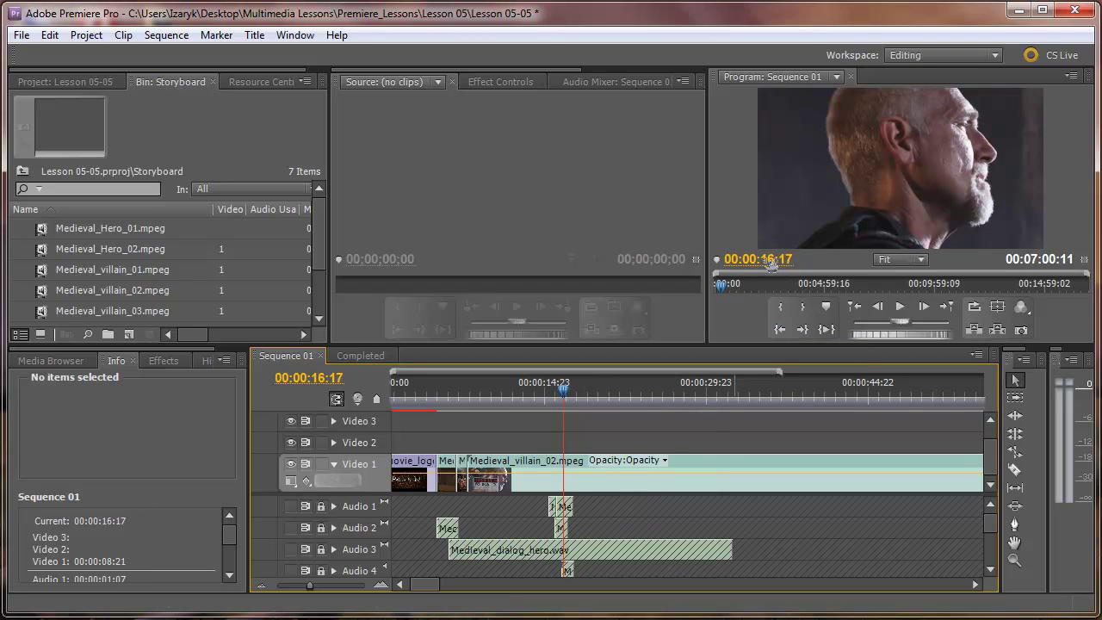
key("Right")
key("Right")
key("Right")
key("Right")
key("Right")
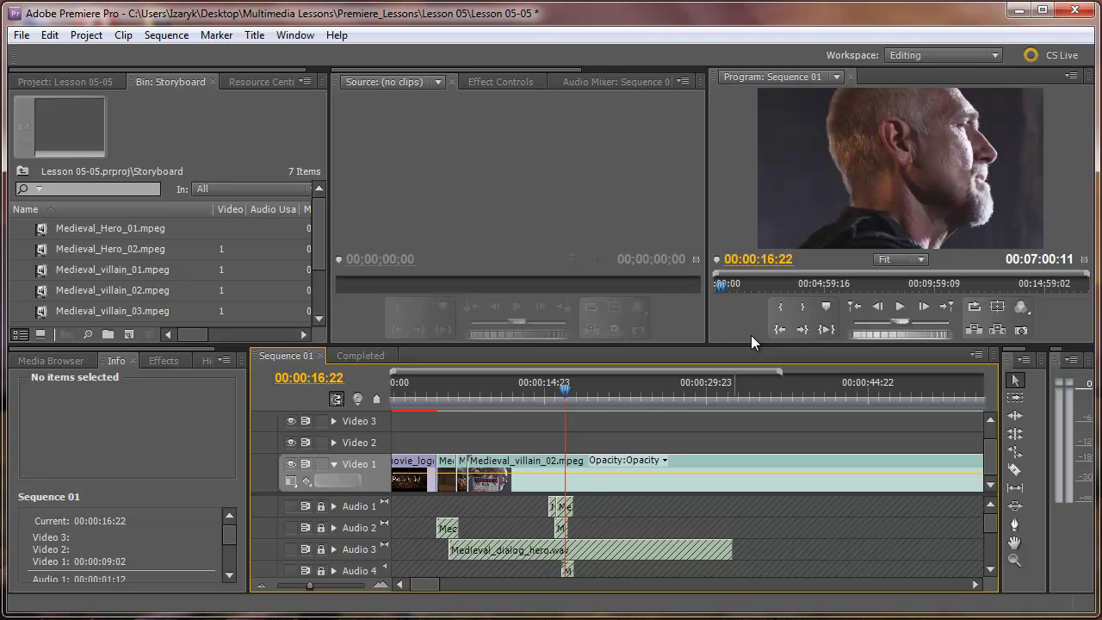
Ripple-trim the start of Medieval_villain_02.mpeg on Video 1 to the playhead, a shift of +00:00:09:02
left_click(1016, 418)
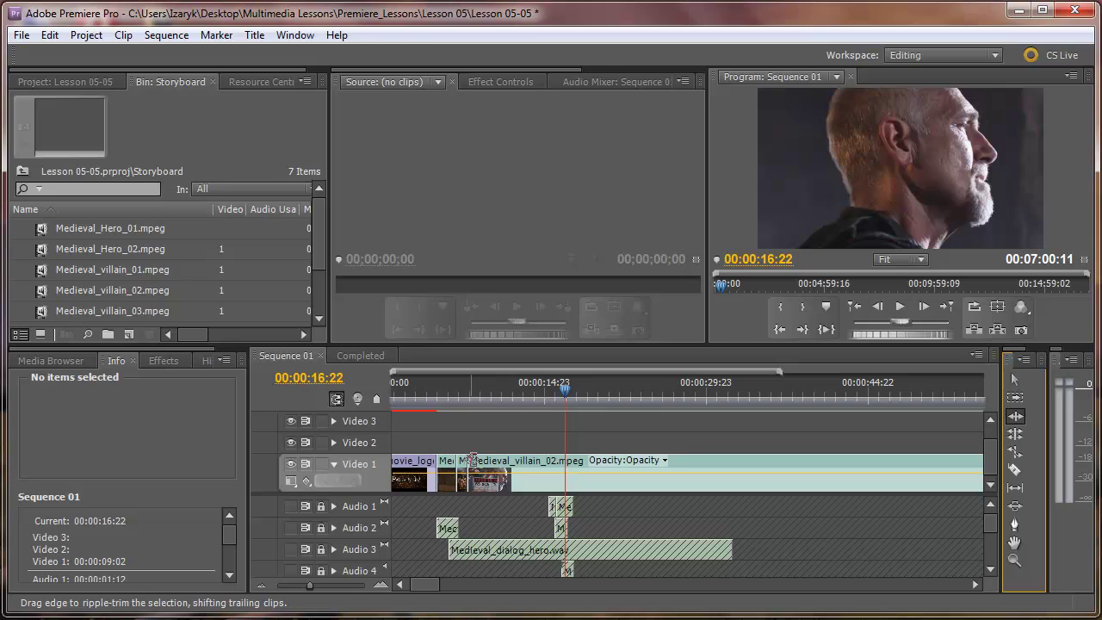
left_click_drag(472, 460, 569, 459)
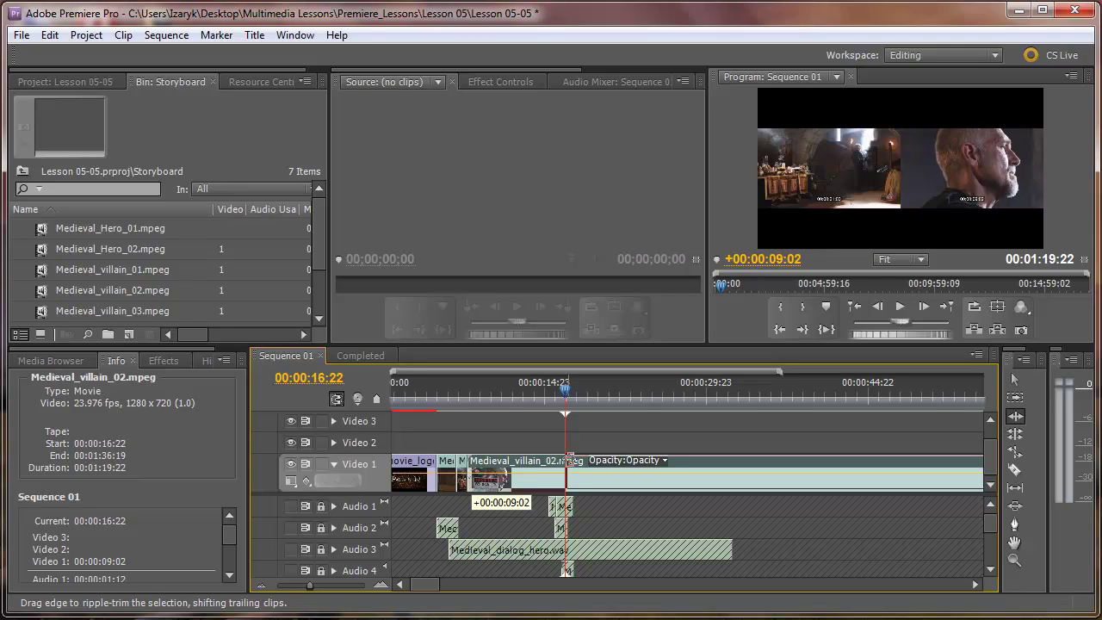
left_click_drag(569, 459, 569, 459)
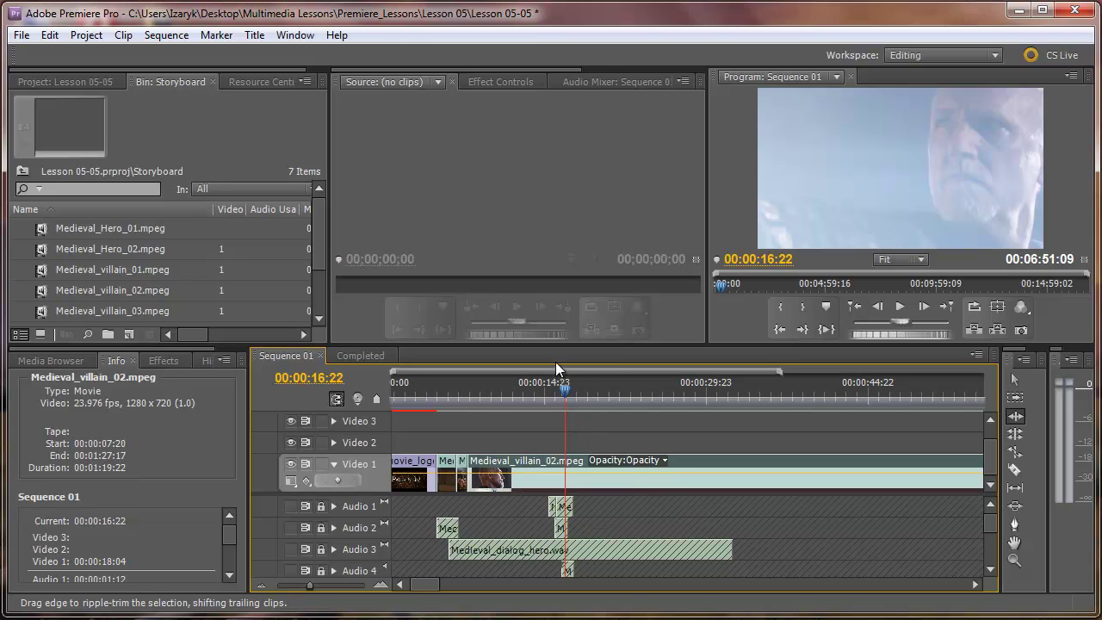
Play the sequence from about 00:00:07:03 across the trimmed start of Medieval_villain_02.mpeg to check the cut
left_click_drag(565, 394, 461, 393)
left_click(902, 307)
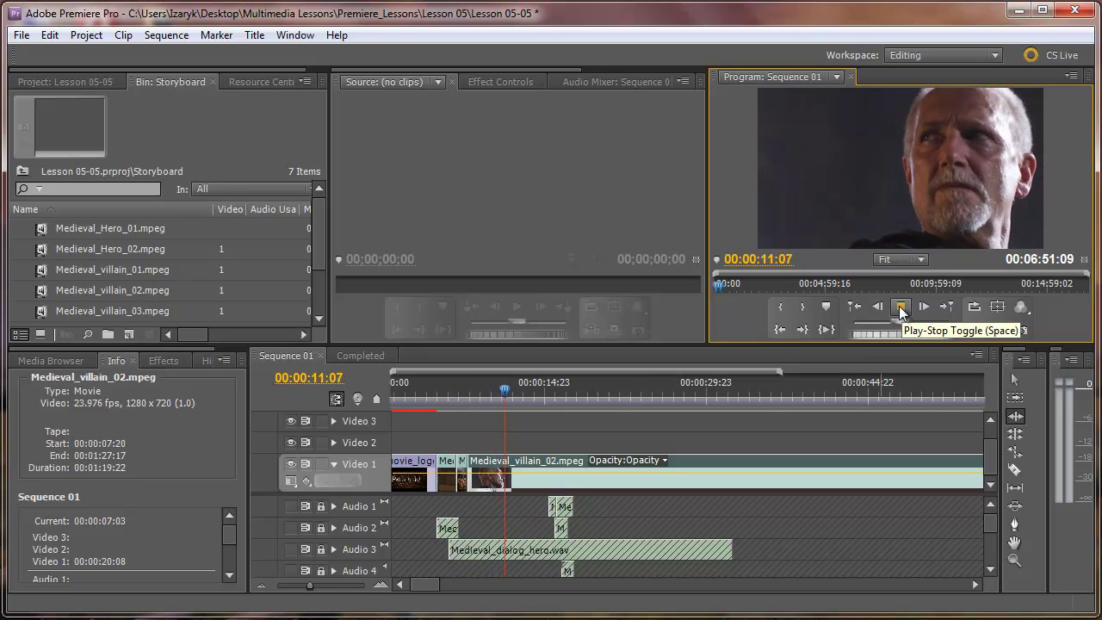
left_click(899, 306)
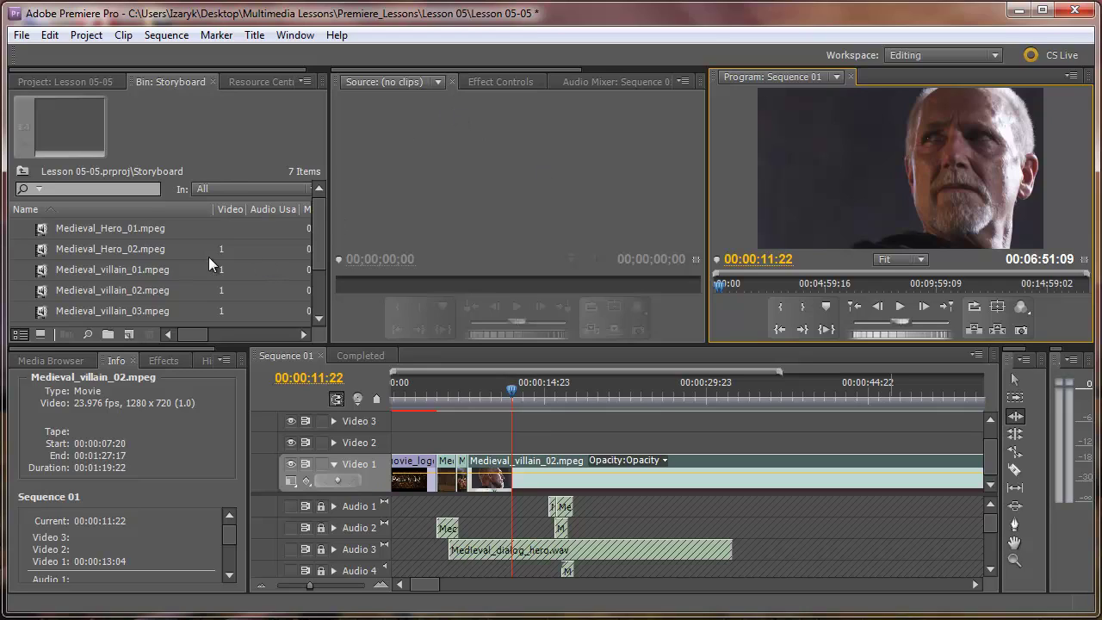
Load Medieval_Hero_01.mpeg from the Storyboard bin into the Source monitor and enlarge the monitor area
double_click(39, 230)
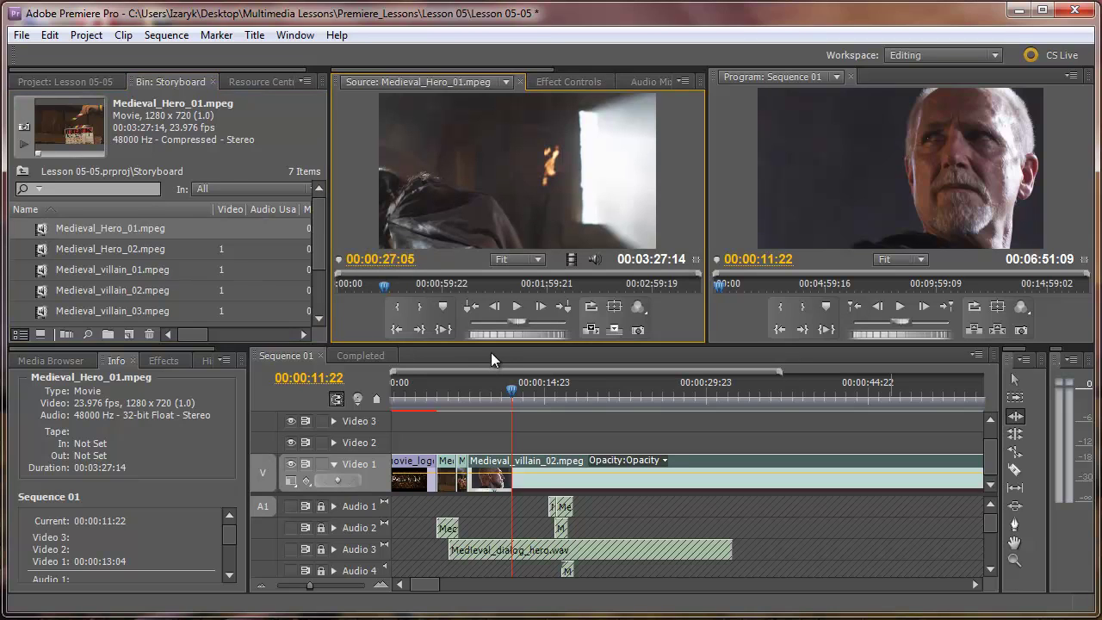
left_click_drag(491, 342, 490, 377)
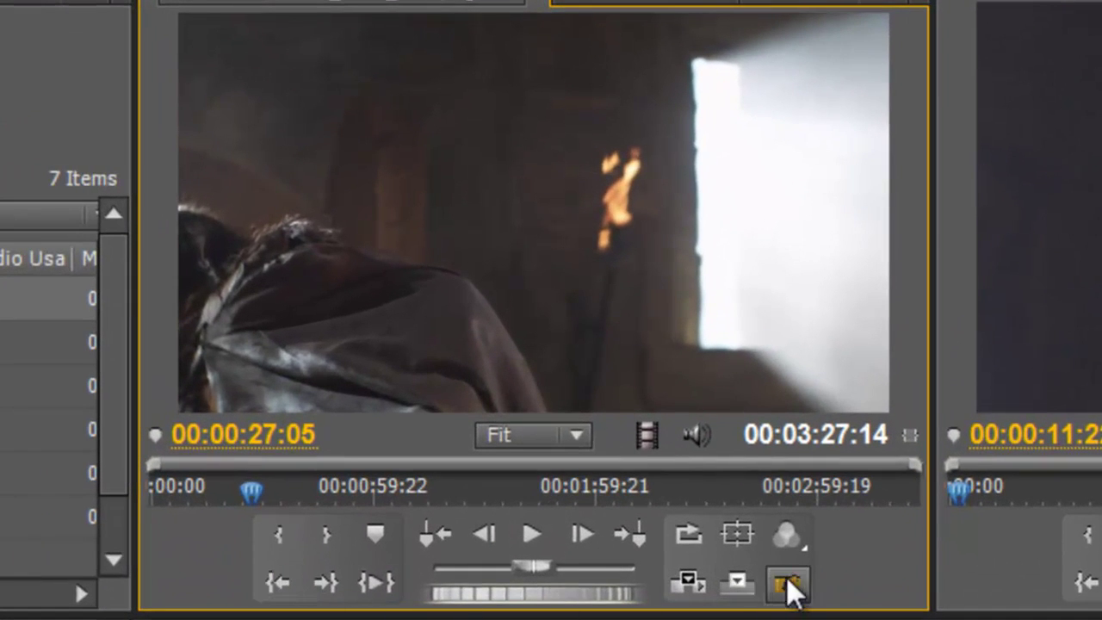
Review Medieval_Hero_01.mpeg by playing passages around 00:00:27:05 to 00:00:44:15 and between about 00:01:20 and 00:01:29
left_click(527, 535)
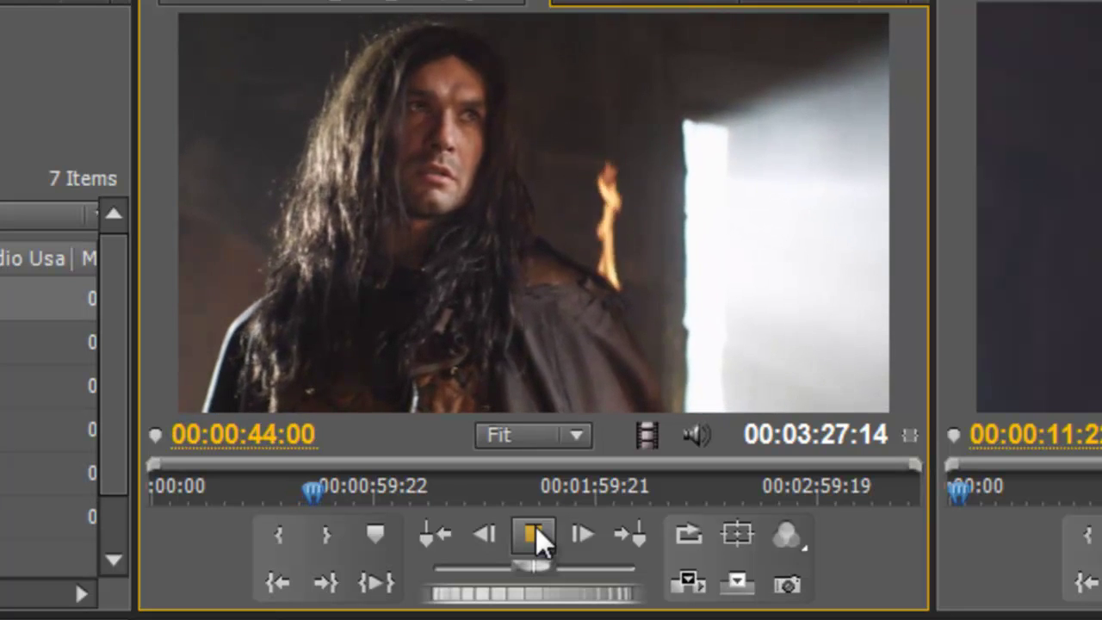
left_click(537, 526)
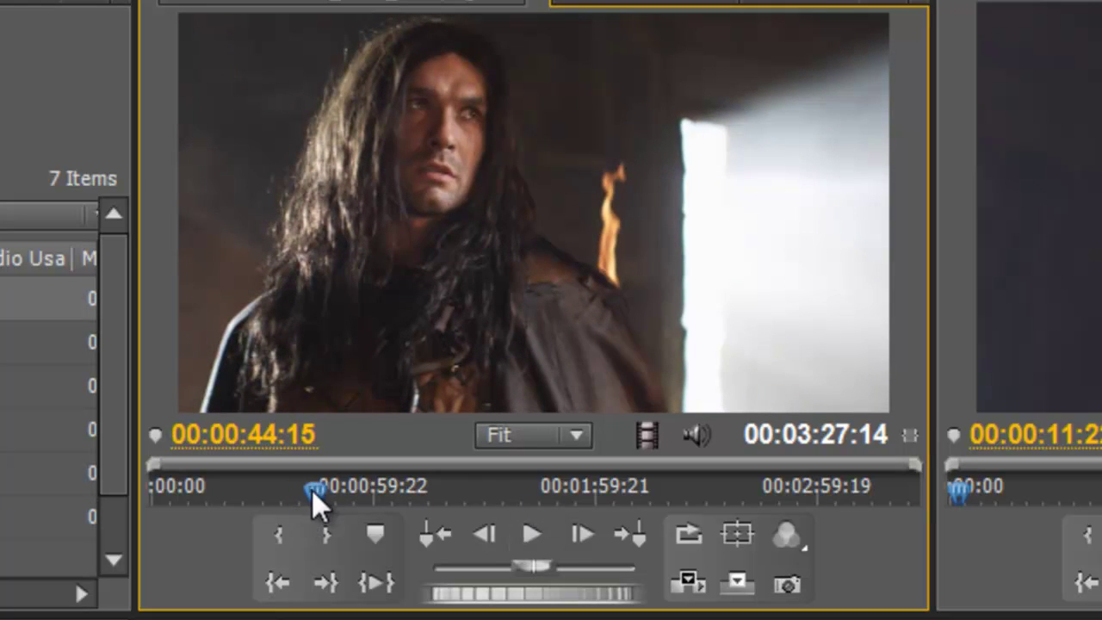
left_click_drag(312, 490, 476, 493)
left_click(530, 534)
left_click(530, 544)
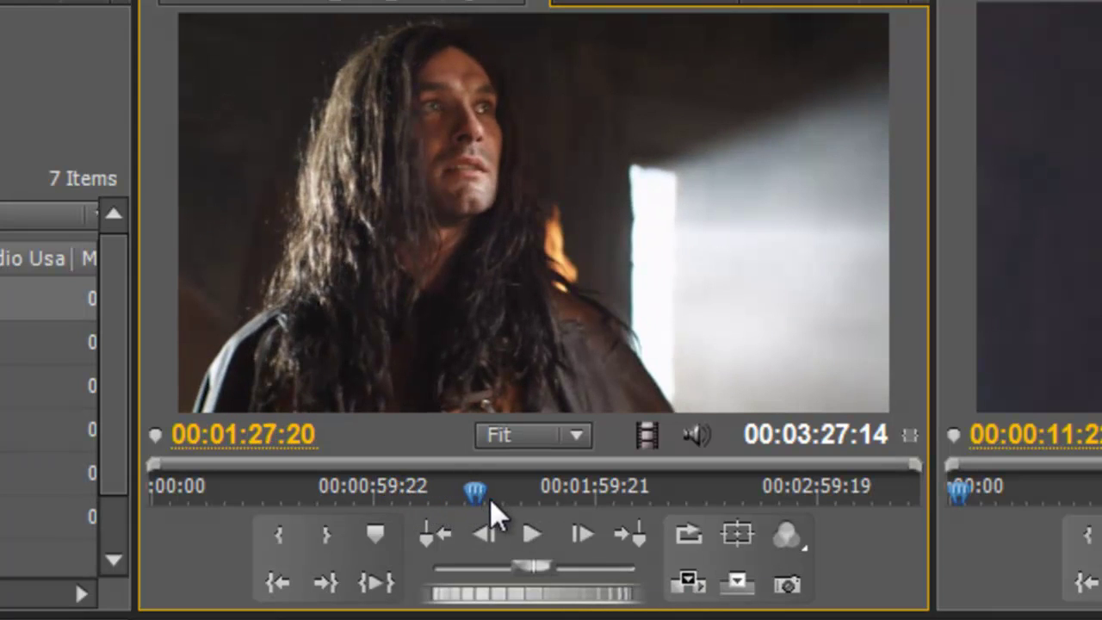
left_click(530, 538)
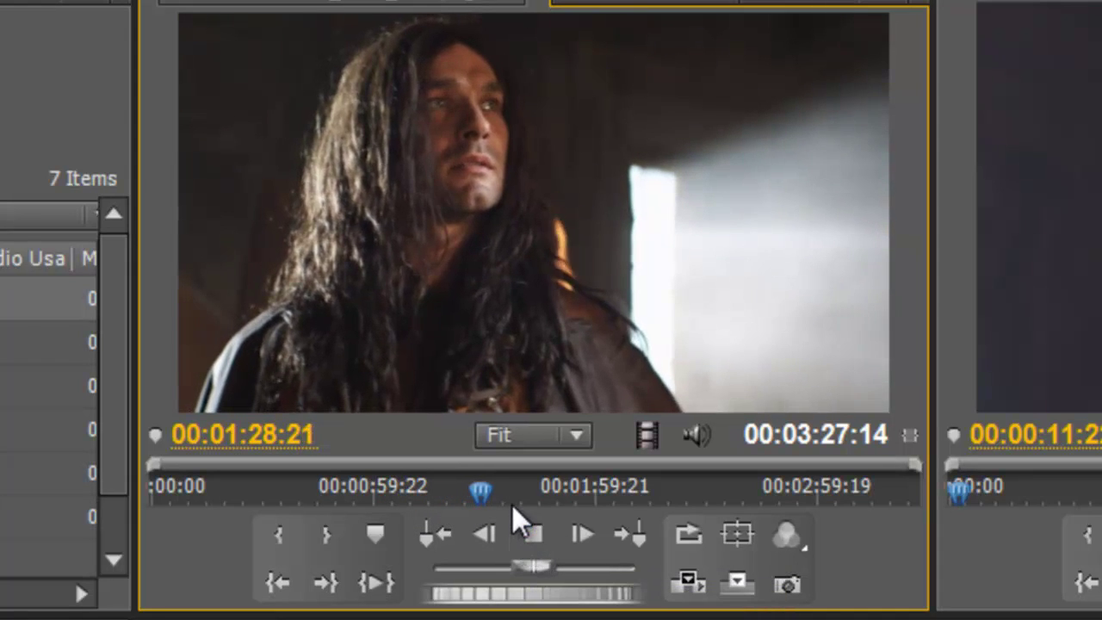
left_click_drag(490, 492, 441, 488)
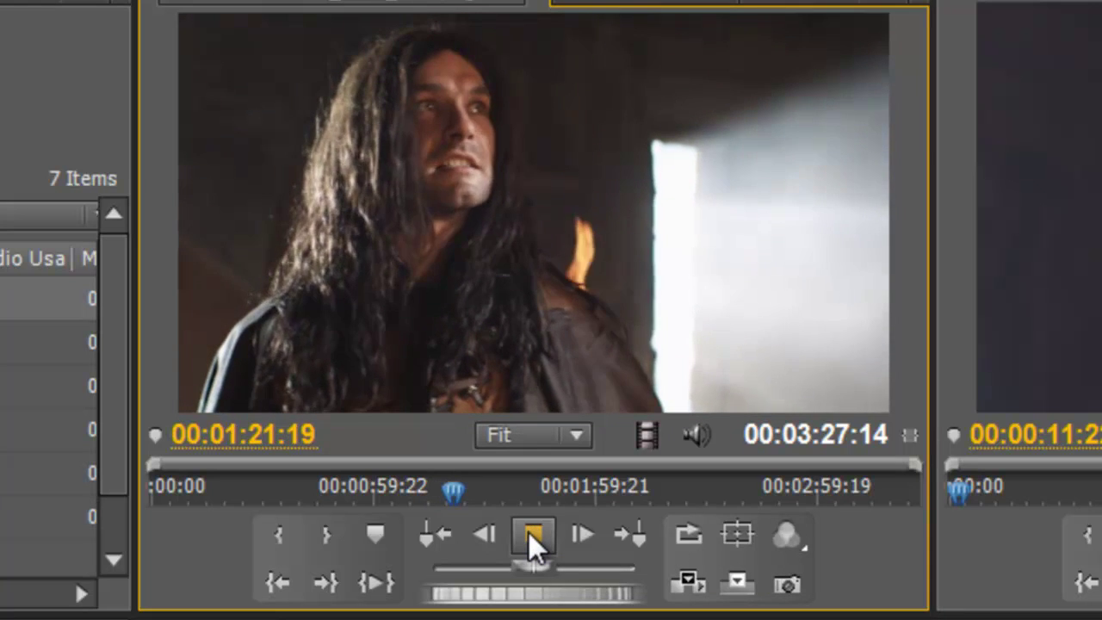
left_click(531, 535)
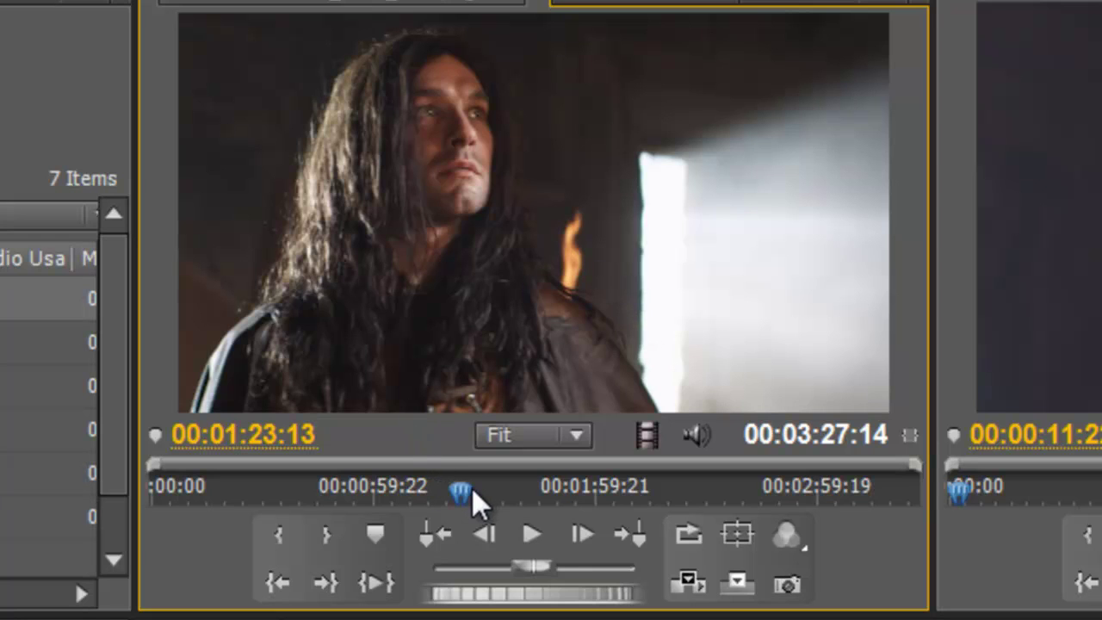
Set the In point of Medieval_Hero_01.mpeg at 00:00:21:05 in the Source monitor
left_click_drag(460, 493, 235, 489)
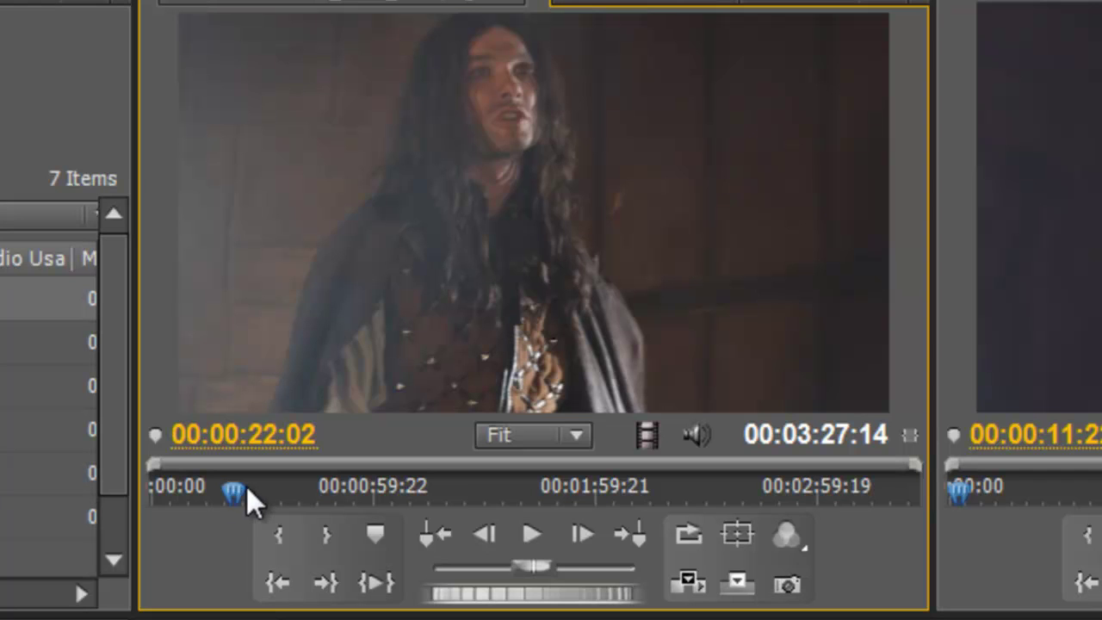
mouse_move(235, 492)
left_mouse_down()
mouse_move(223, 495)
mouse_move(235, 487)
left_mouse_up()
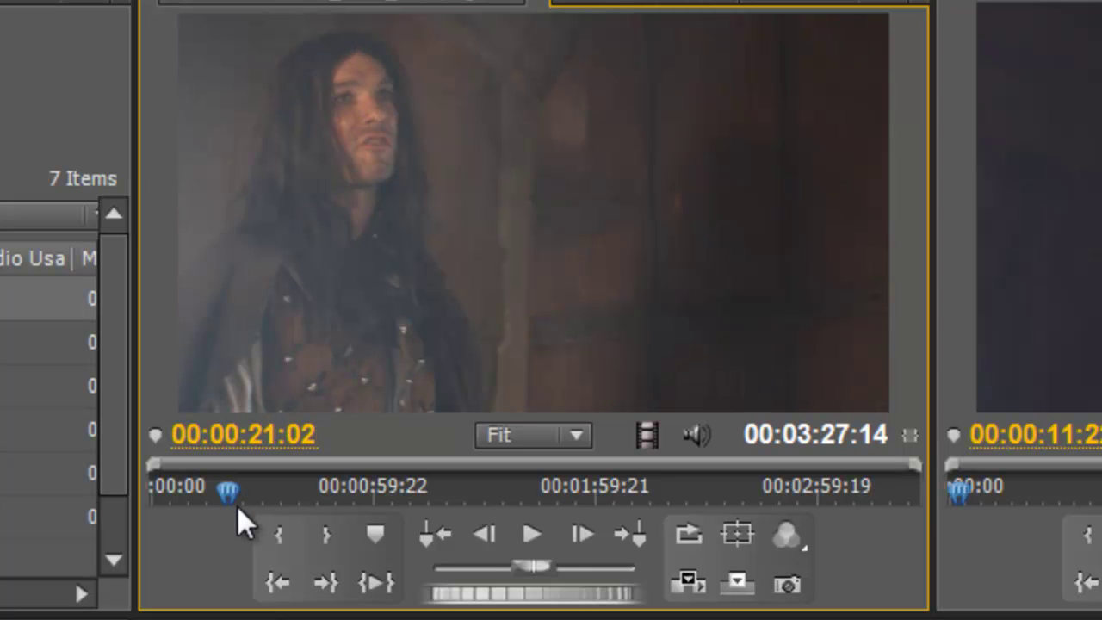
key("Right")
key("Right")
key("Right")
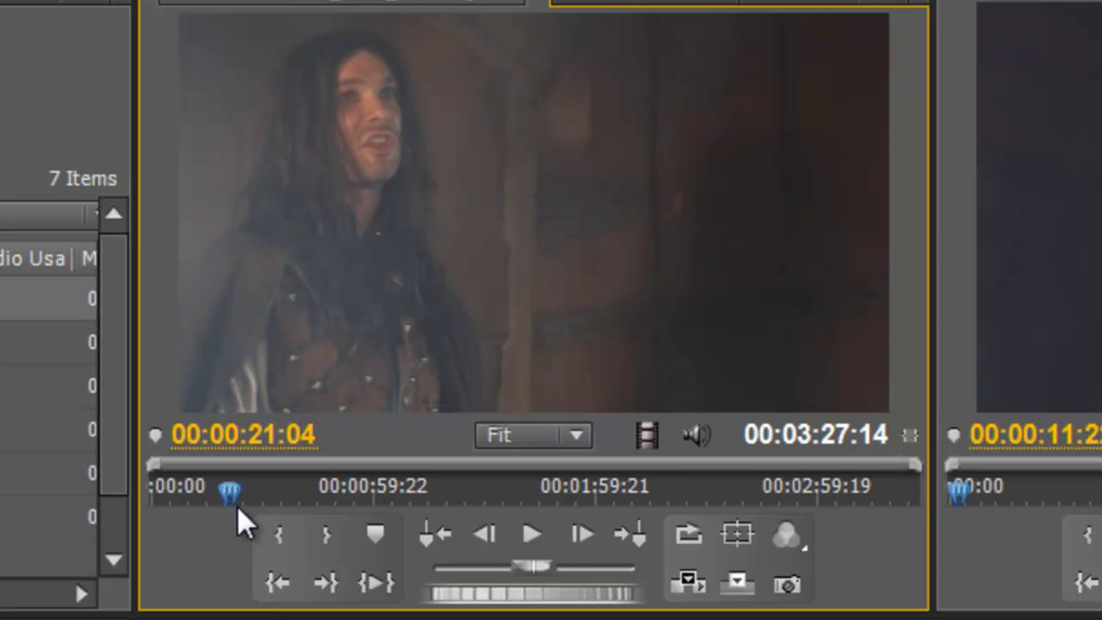
key("Right")
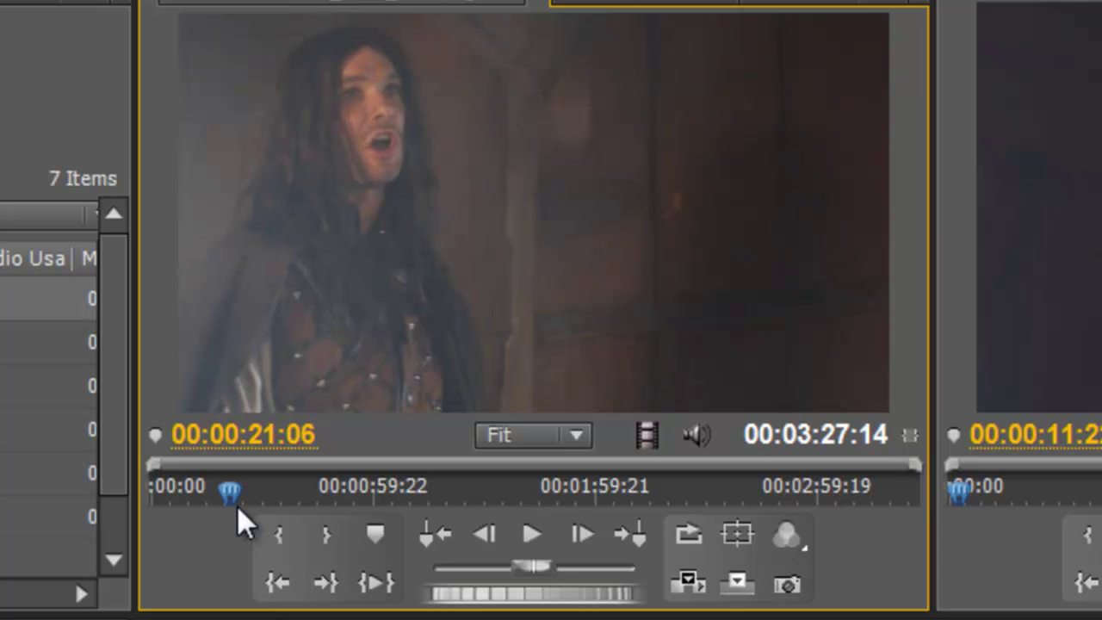
key("Left")
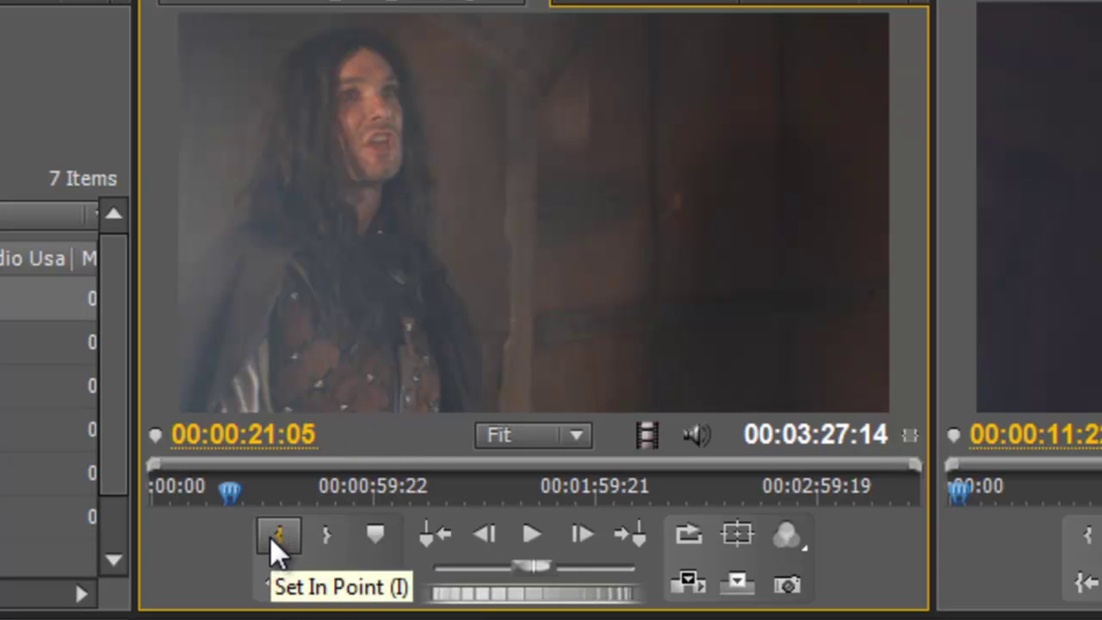
left_click(270, 538)
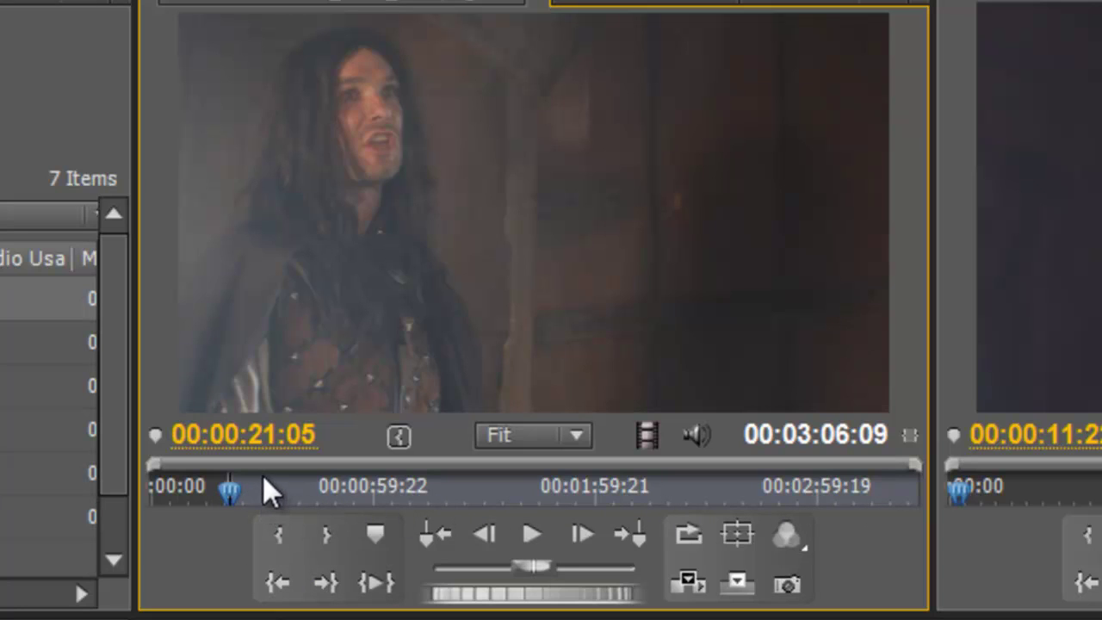
left_click_drag(225, 492, 627, 494)
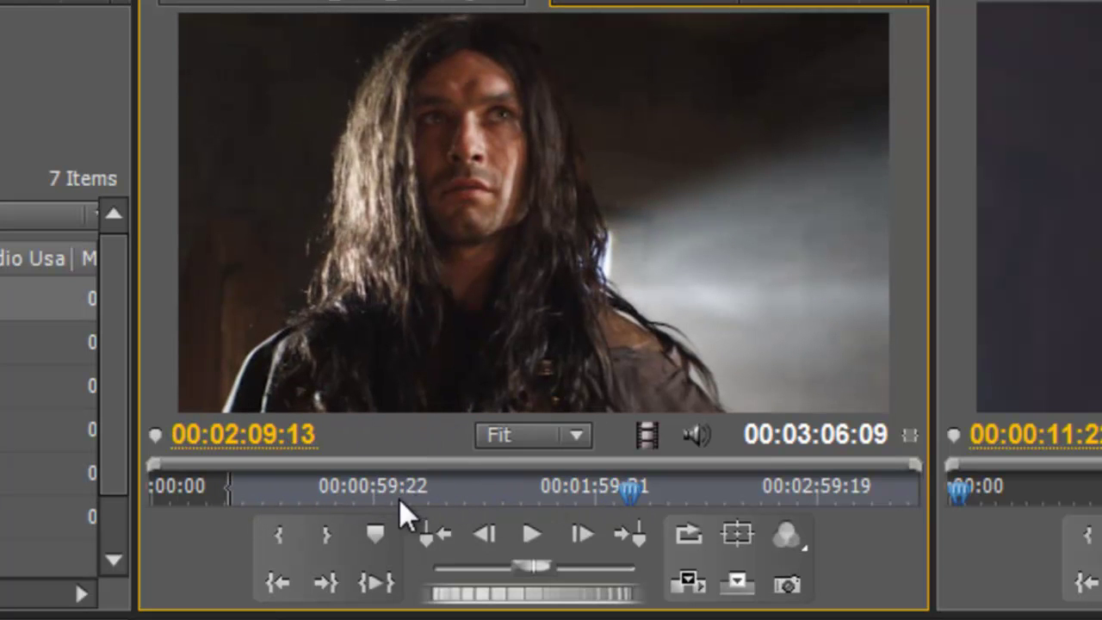
left_click(326, 539)
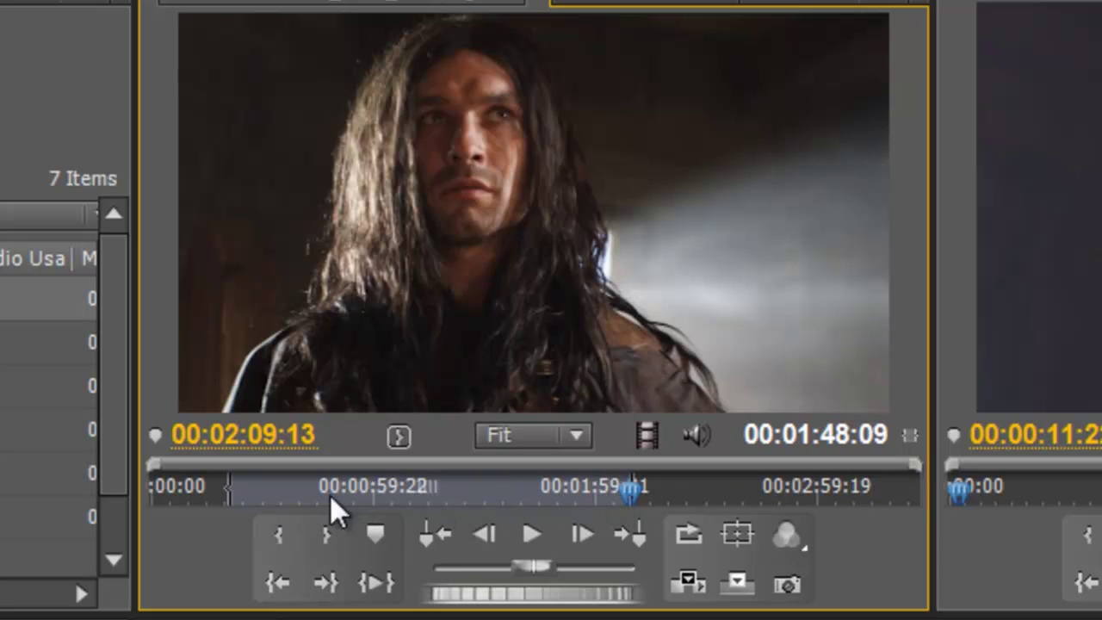
key("ctrl+shift+o")
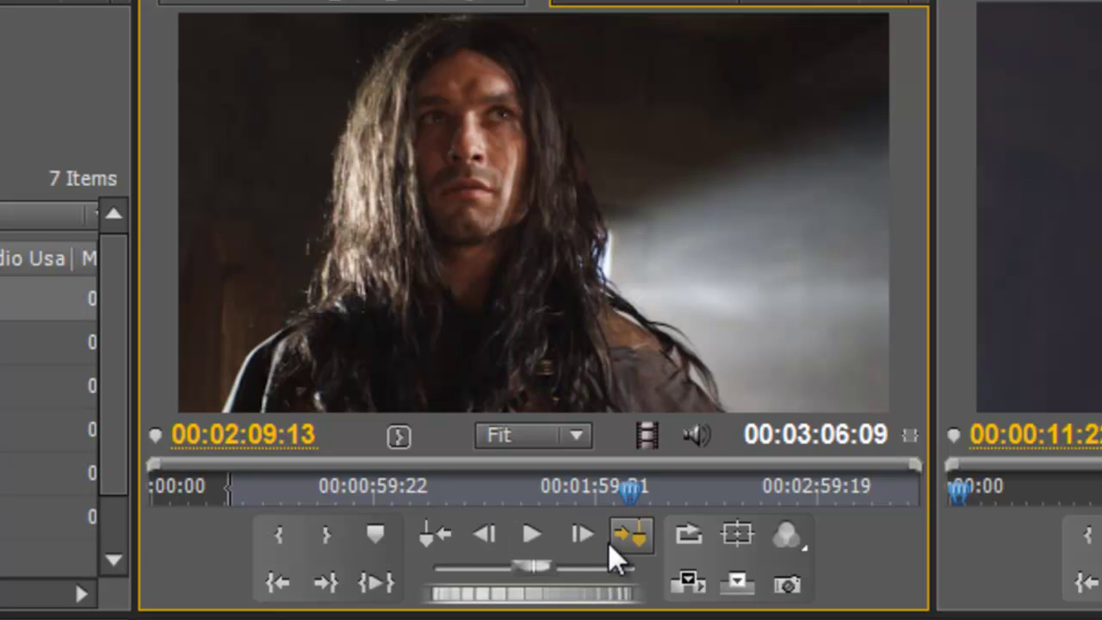
left_click_drag(631, 489, 221, 499)
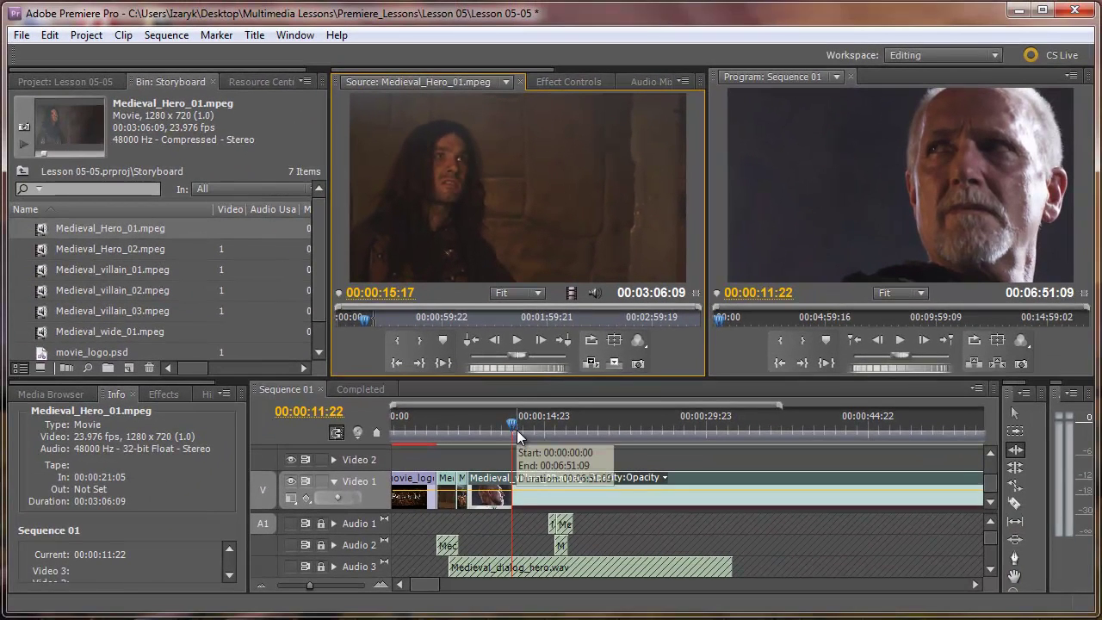
Play the sequence from about 00:00:10:15 and park its playhead at 00:00:11:03 within Medieval_villain_02.mpeg
left_click(496, 419)
left_click_drag(494, 419, 497, 414)
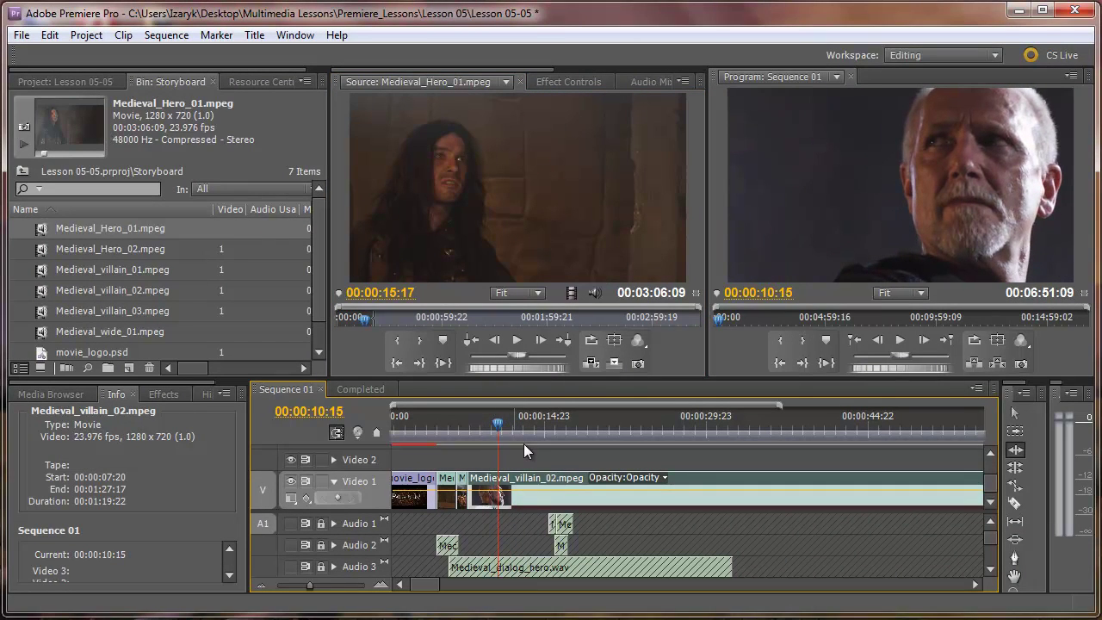
key("space")
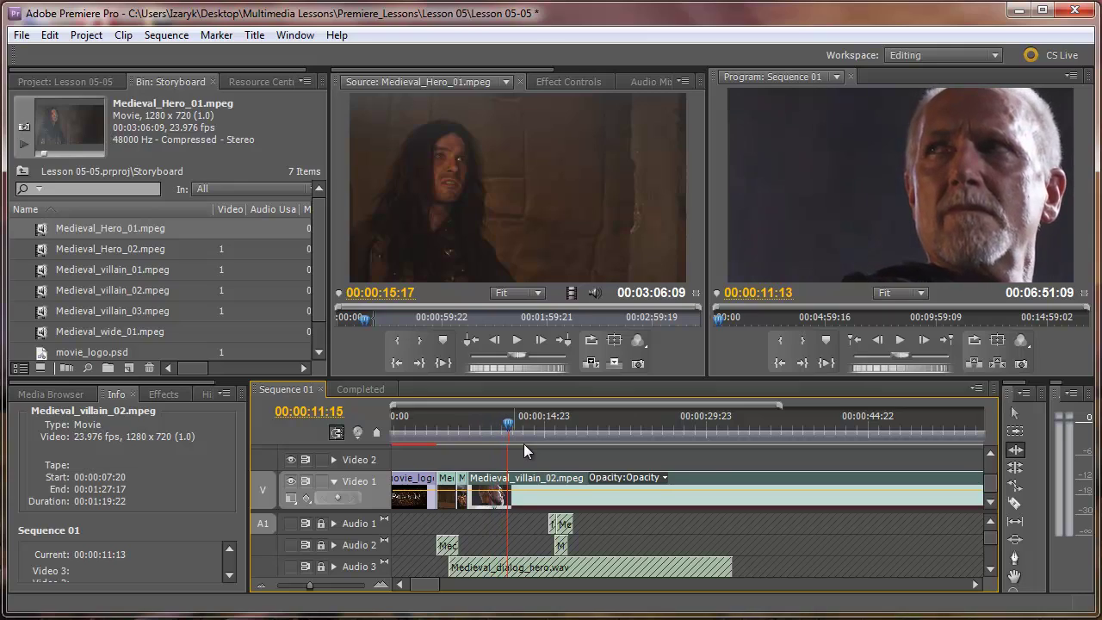
key("Left")
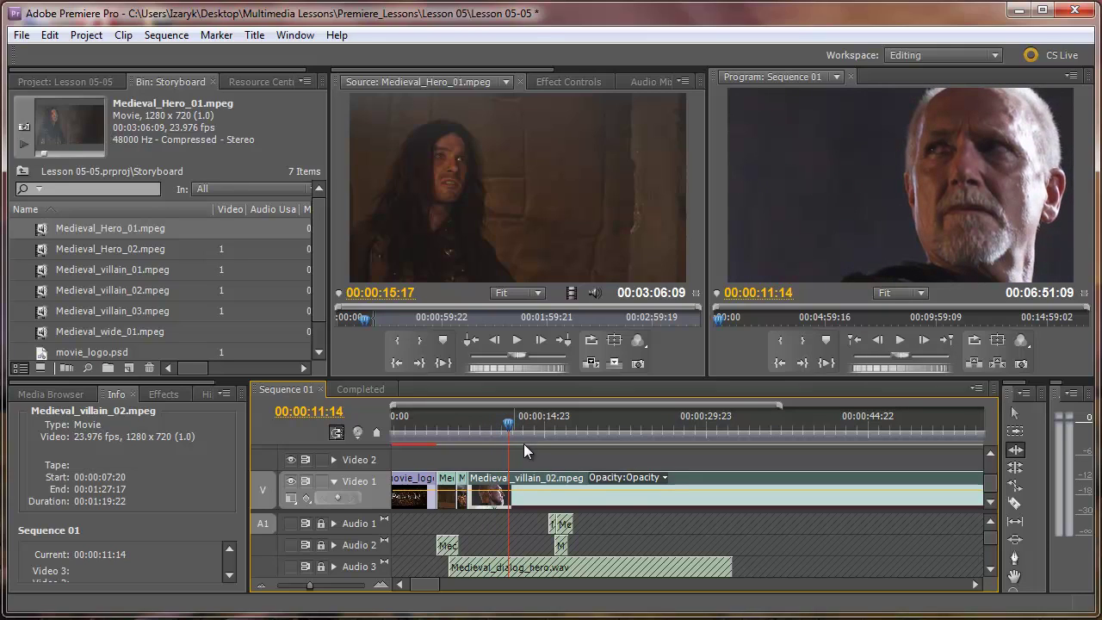
key("Left")
key("Left")
key("Left")
key("Left")
key("Left")
key("Left")
key("Left")
key("Left")
key("Left")
key("Left")
key("Left")
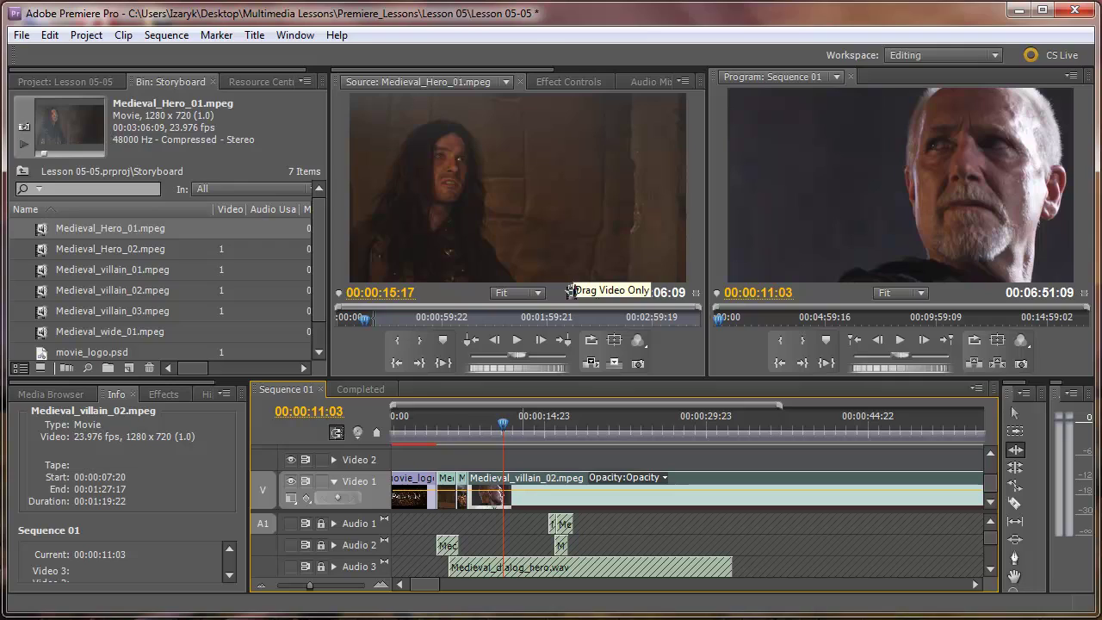
Overwrite Video 1 from the playhead at 00:00:11:03 with only the video of the marked Medieval_Hero_01.mpeg footage
left_click(570, 291)
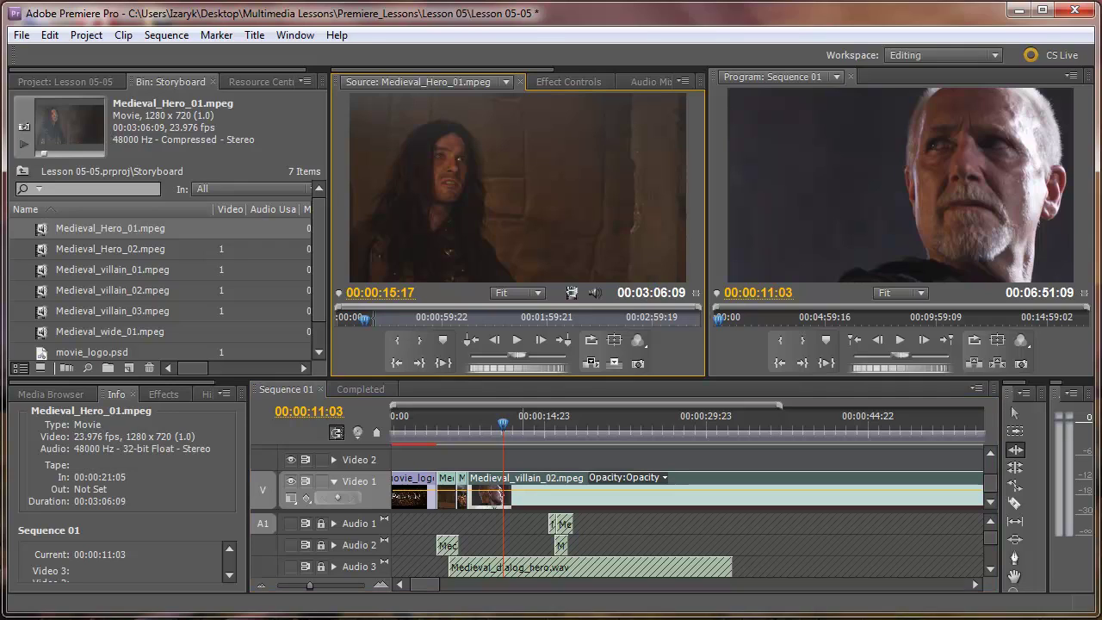
left_click_drag(572, 293, 515, 493)
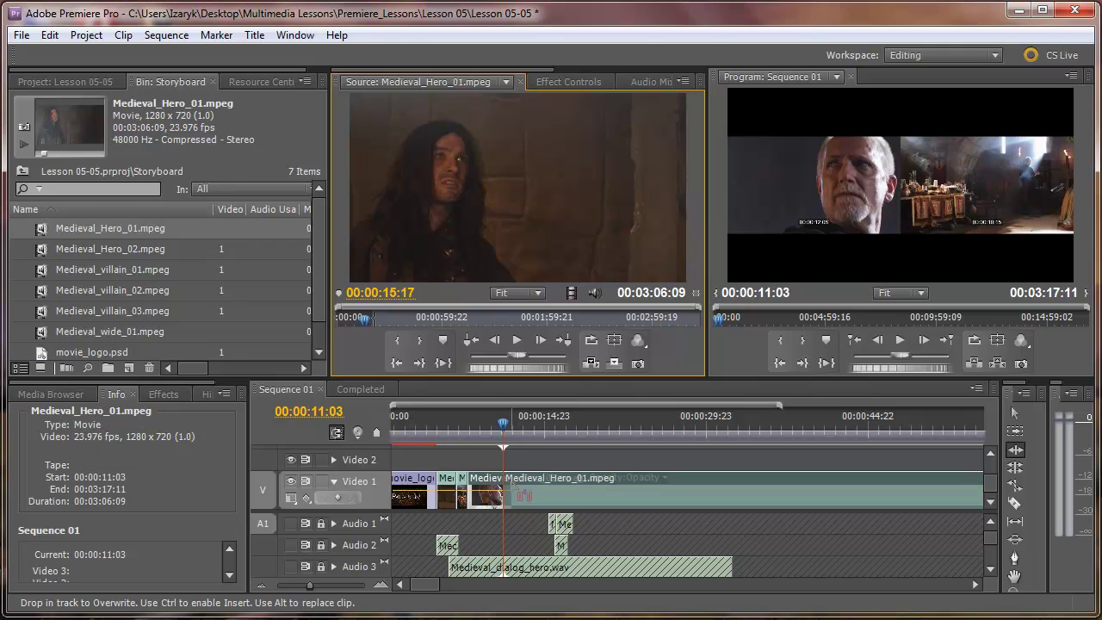
left_click_drag(515, 493, 510, 482)
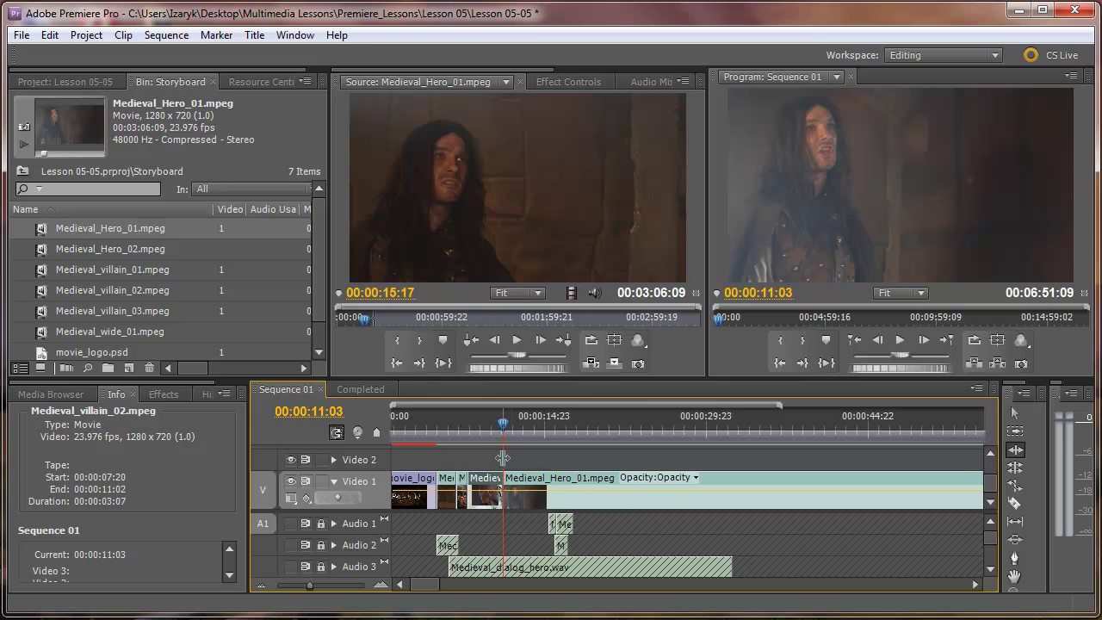
Play the sequence from 00:00:07:16 to check the cut from Medieval_villain_02.mpeg to Medieval_Hero_01.mpeg
left_click(500, 429)
left_click_drag(499, 431, 466, 428)
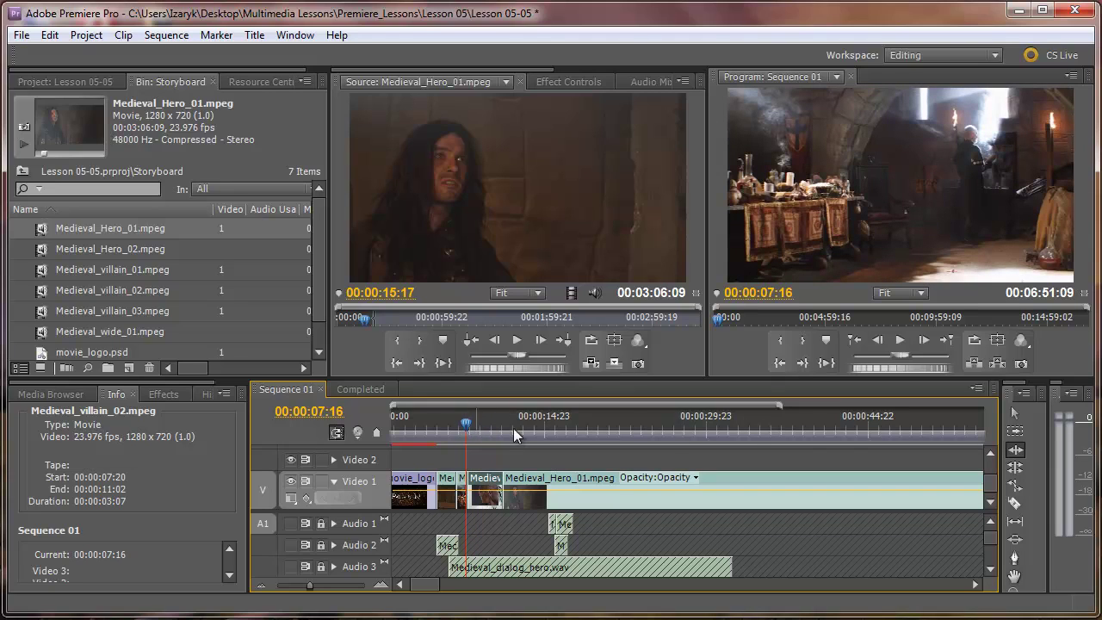
left_click(898, 342)
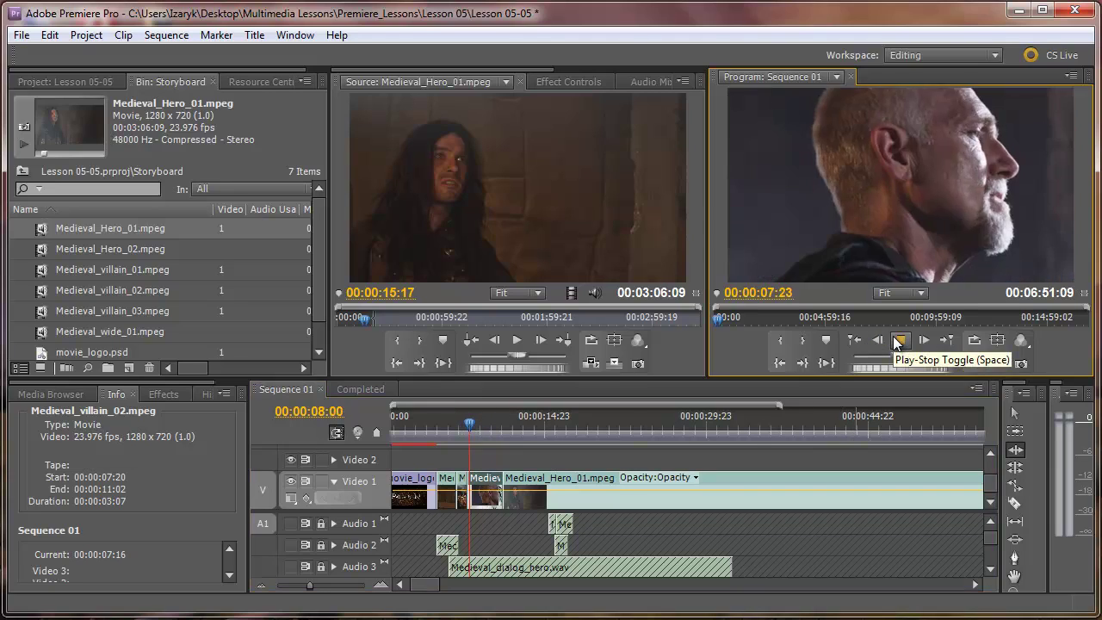